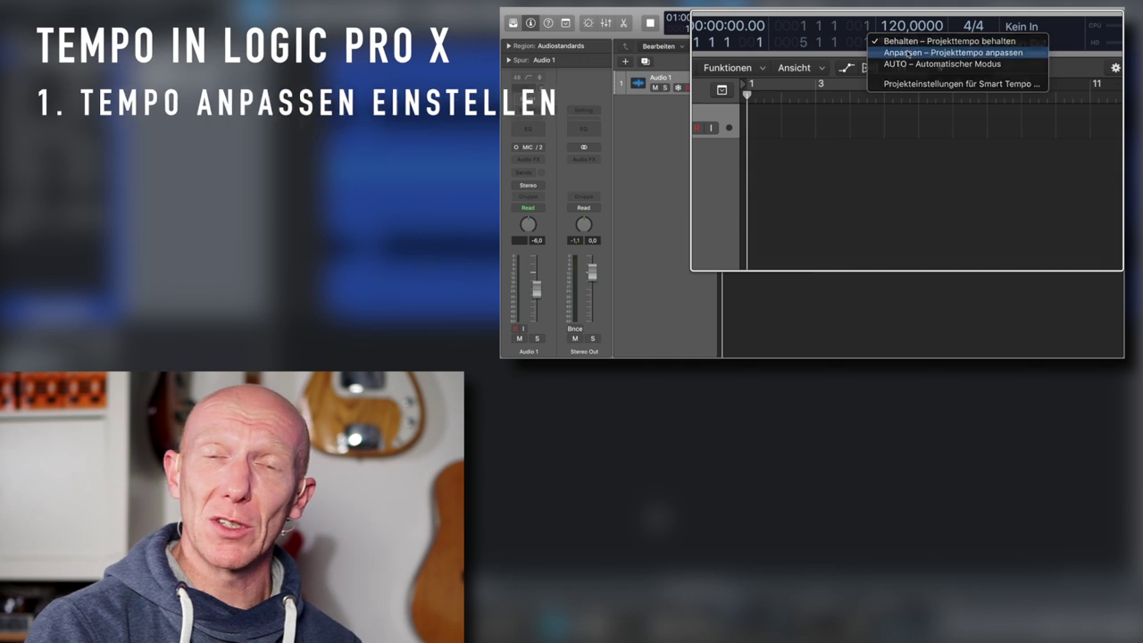
Add the song file to the project as an audio track and choose to show the Smart Tempo editor for it
{"action": "left_click", "coordinate": [1112, 22]}
{"action": "left_click_drag", "start_coordinate": [955, 122], "coordinate": [684, 134]}
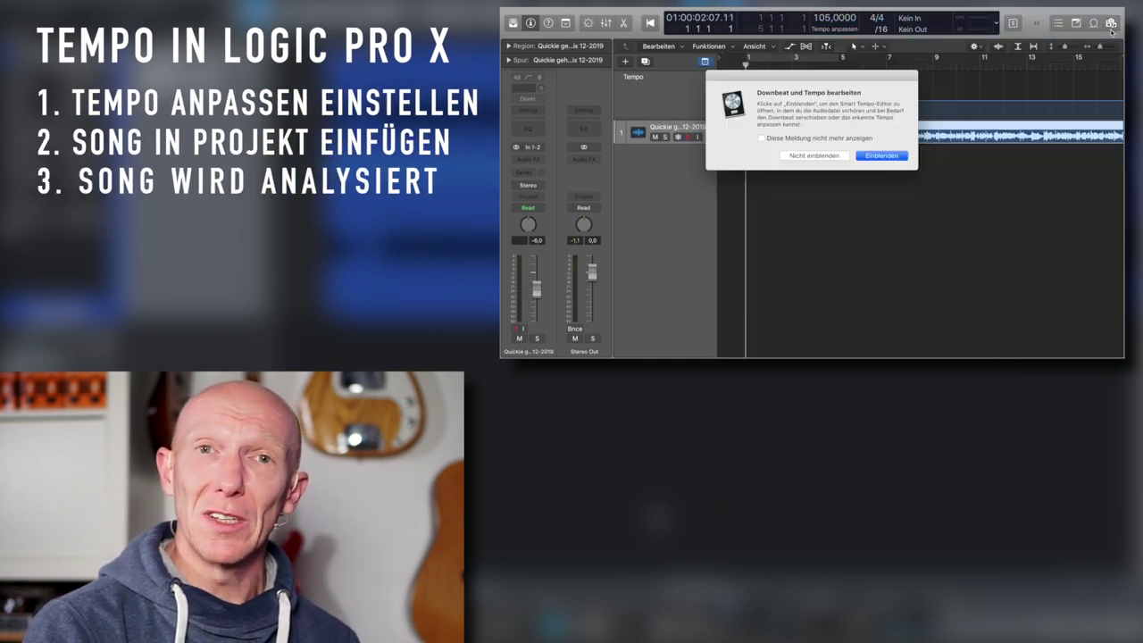
{"action": "left_click", "coordinate": [883, 156]}
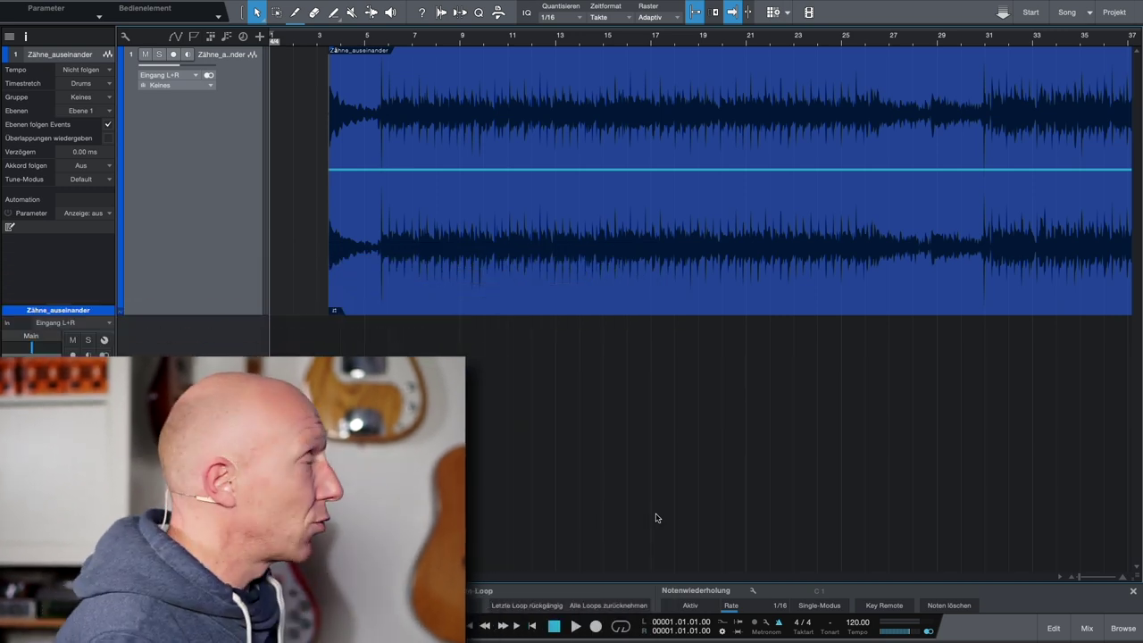
Switch to Studio One and set the tempo mode of the Zähne_auseinander track to Nicht folgen
{"action": "left_click", "coordinate": [519, 239]}
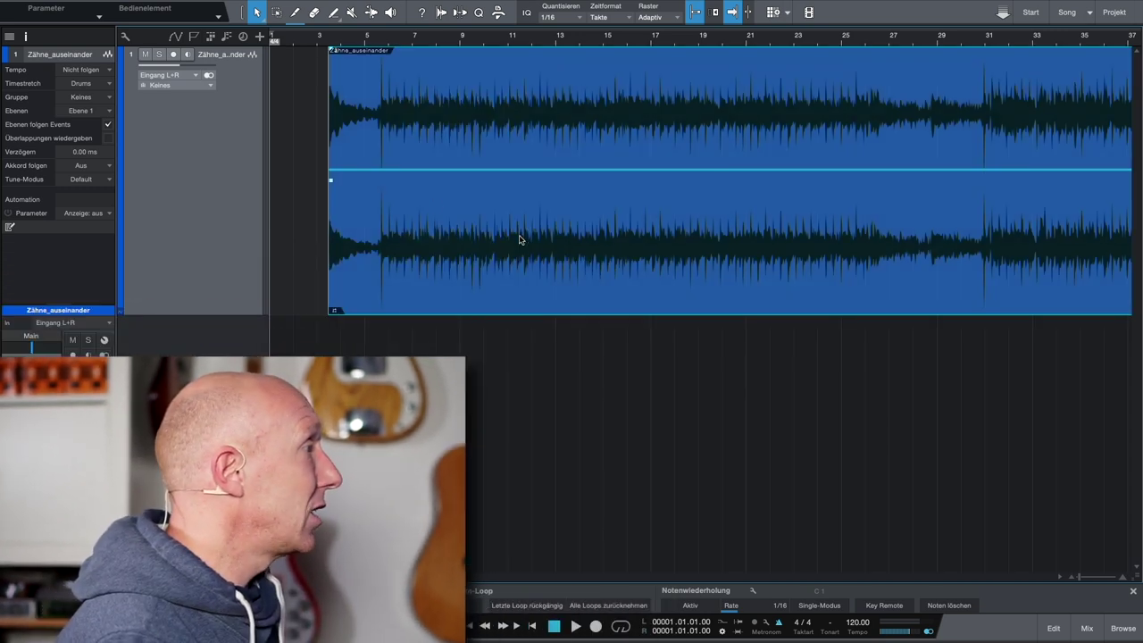
{"action": "left_click", "coordinate": [110, 70]}
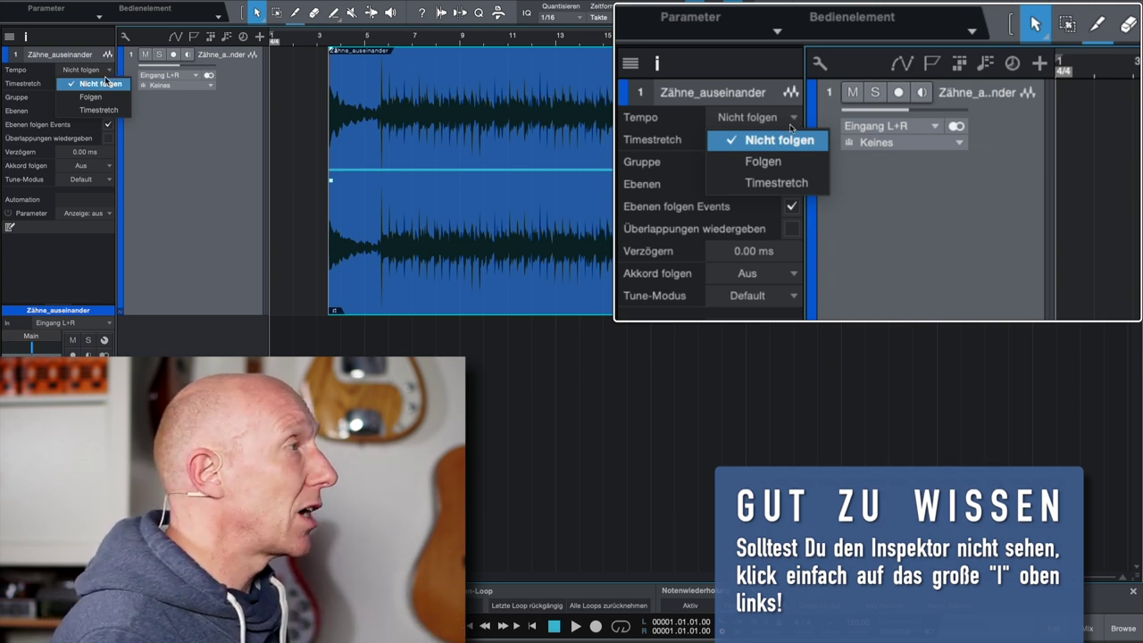
{"action": "left_click", "coordinate": [101, 84]}
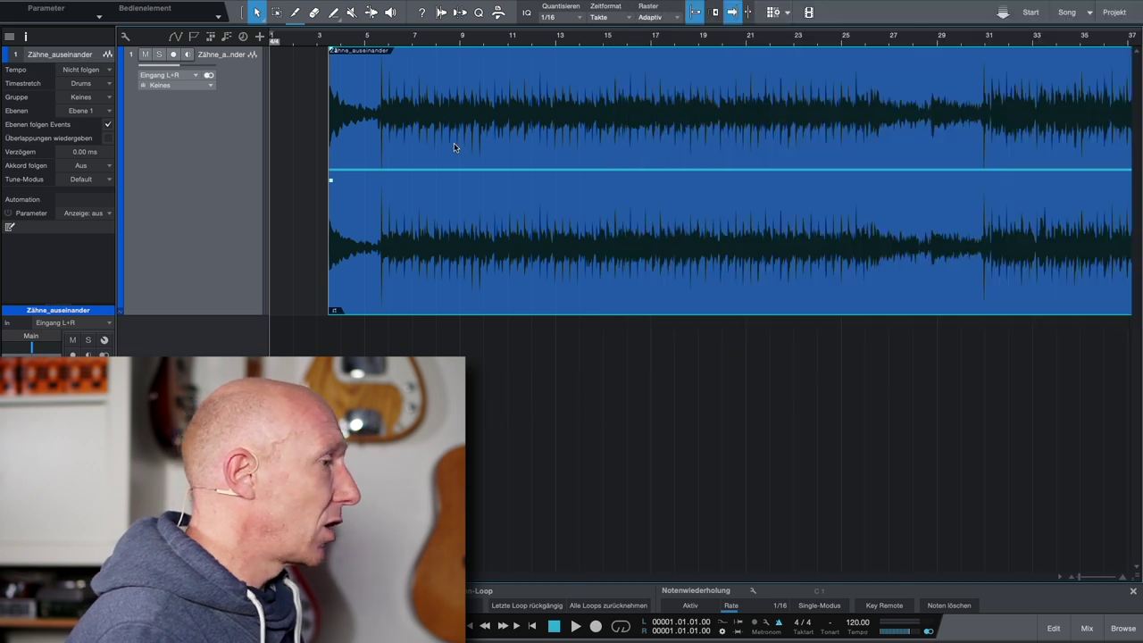
Play the song from about bar 5 and tap along with the beat to set the project tempo to 94 BPM
{"action": "left_click", "coordinate": [386, 41]}
{"action": "key", "text": "space"}
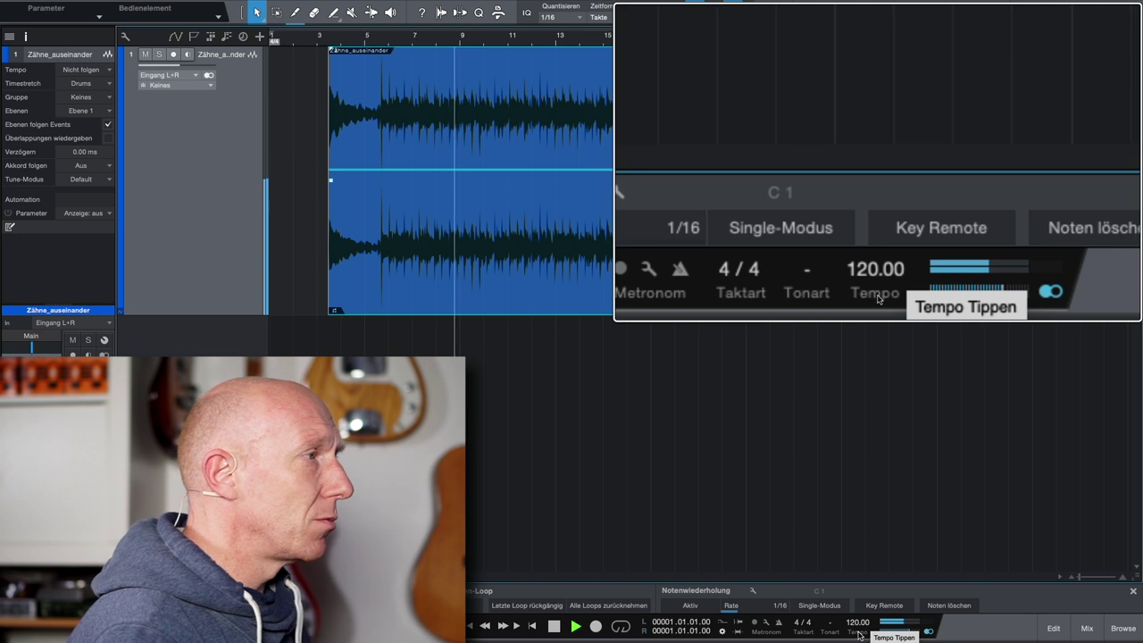
{"action": "left_click", "coordinate": [858, 634]}
{"action": "left_click", "coordinate": [859, 634]}
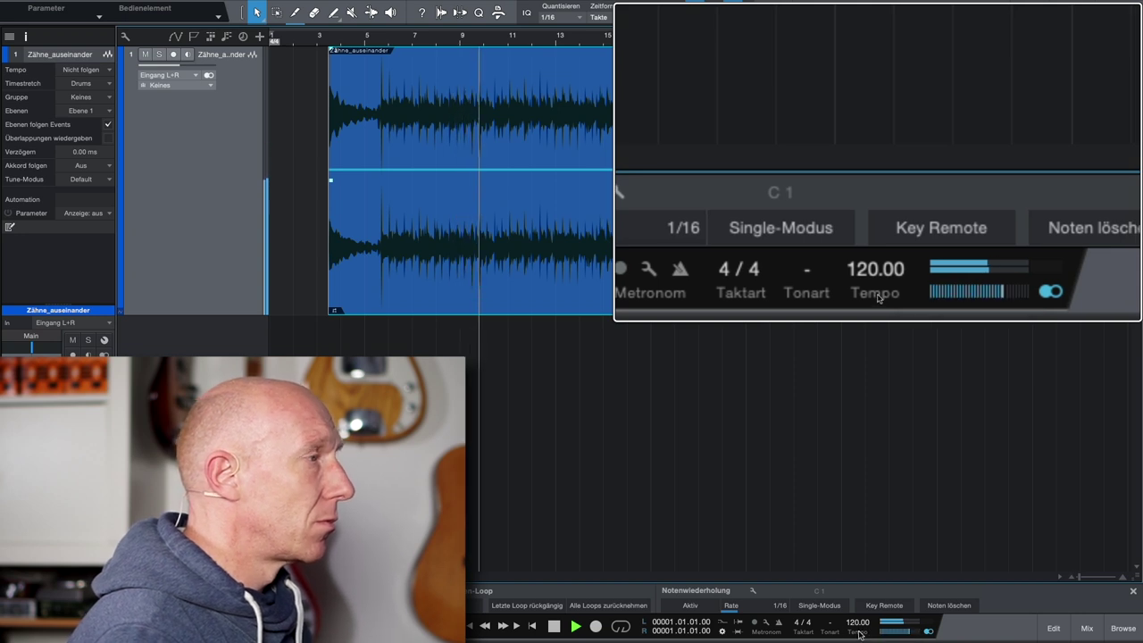
{"action": "left_click", "coordinate": [858, 634]}
{"action": "left_click", "coordinate": [859, 634]}
{"action": "left_click", "coordinate": [858, 634]}
{"action": "left_click", "coordinate": [858, 635]}
{"action": "left_click", "coordinate": [859, 634]}
{"action": "left_click", "coordinate": [859, 634]}
{"action": "left_click", "coordinate": [859, 634]}
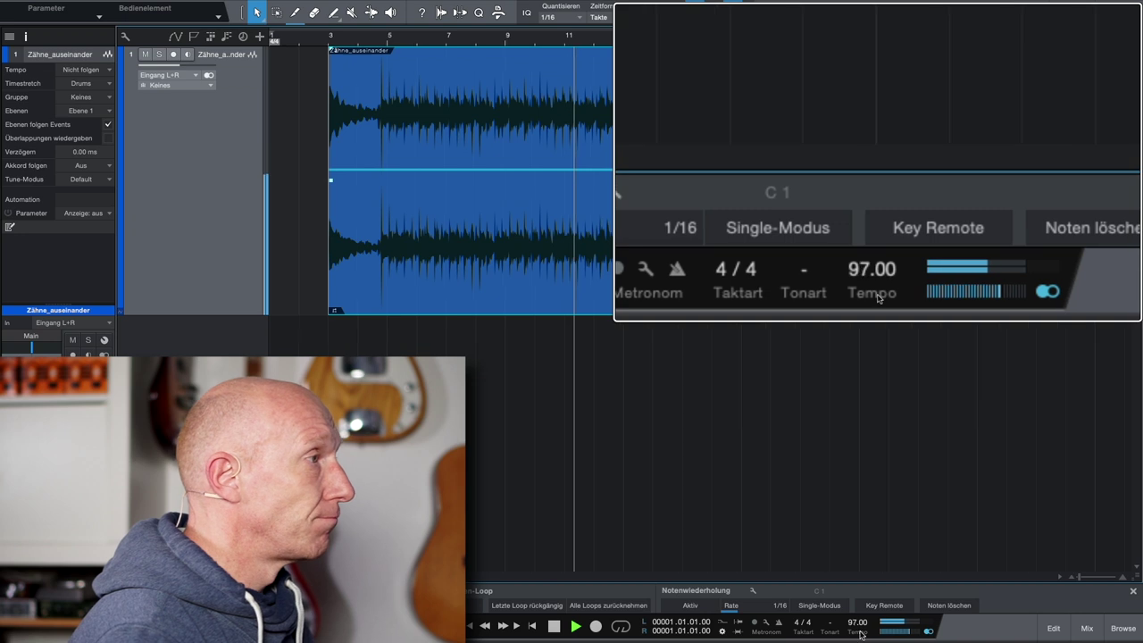
{"action": "left_click", "coordinate": [859, 634]}
{"action": "left_click", "coordinate": [860, 634]}
{"action": "left_click", "coordinate": [860, 634]}
{"action": "left_click", "coordinate": [860, 634]}
{"action": "left_click", "coordinate": [860, 634]}
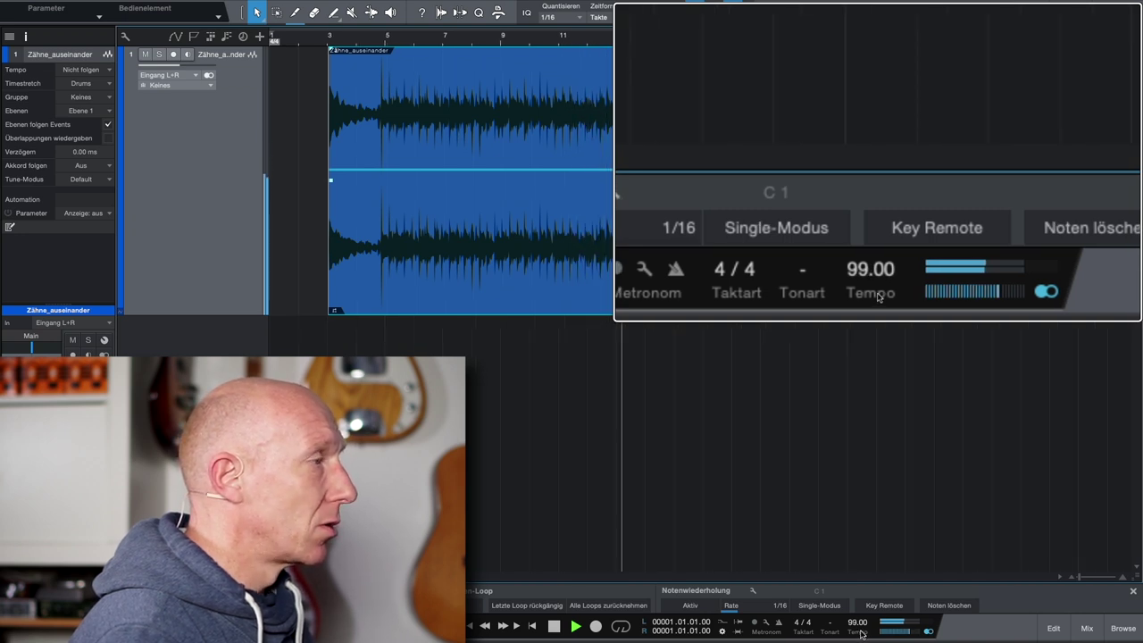
{"action": "left_click", "coordinate": [861, 634]}
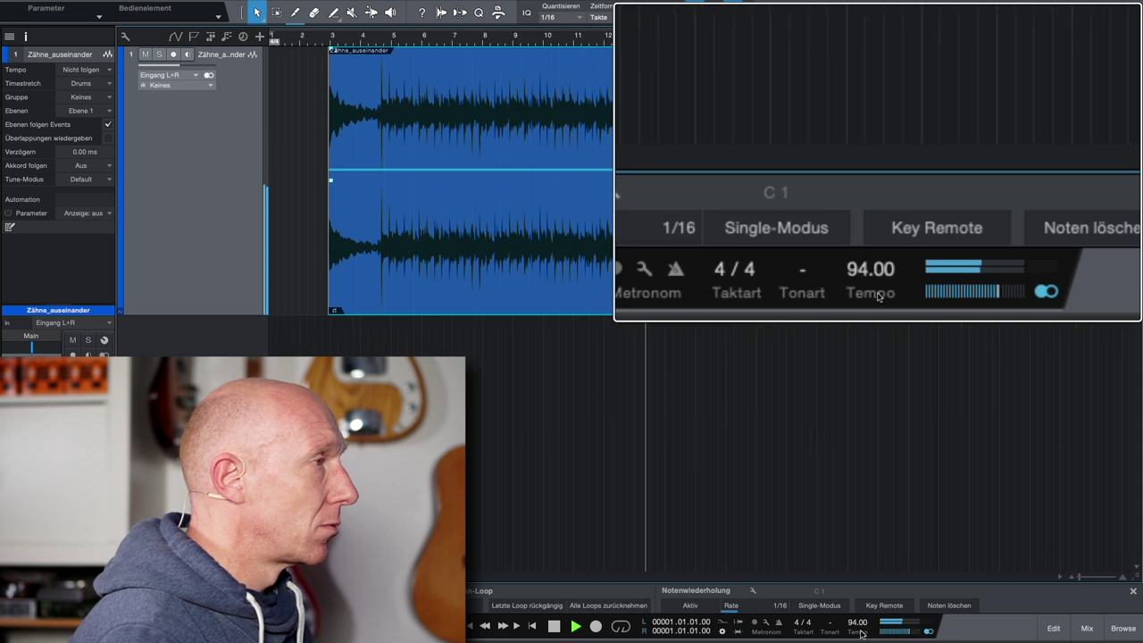
{"action": "key", "text": "space"}
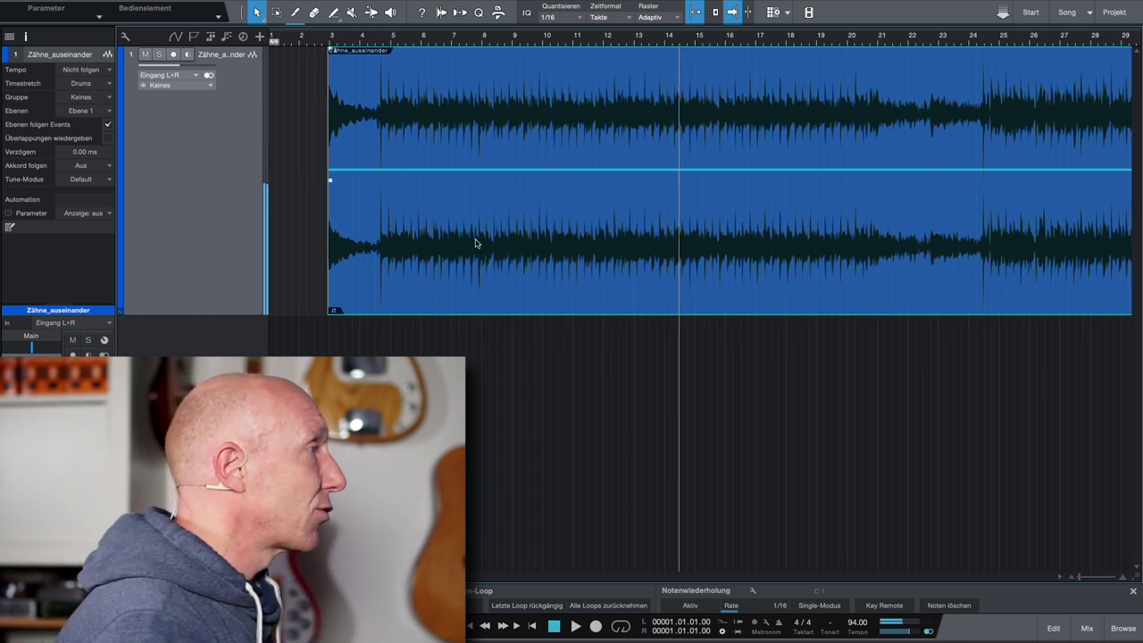
Locate and audition the drum hits between bars 4 and 5 to identify the song's first downbeat
{"action": "key", "text": "e"}
{"action": "key", "text": "e"}
{"action": "key", "text": "e"}
{"action": "key", "text": "w"}
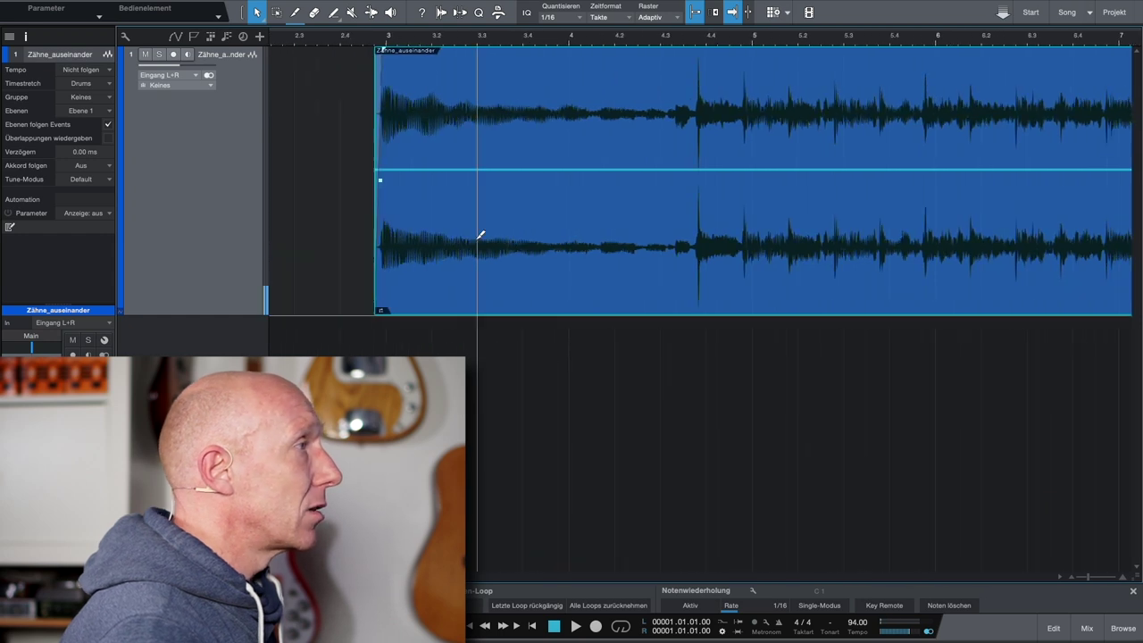
{"action": "key", "text": "e"}
{"action": "key", "text": "e"}
{"action": "scroll", "coordinate": [476, 244], "scroll_direction": "right", "scroll_amount": 2}
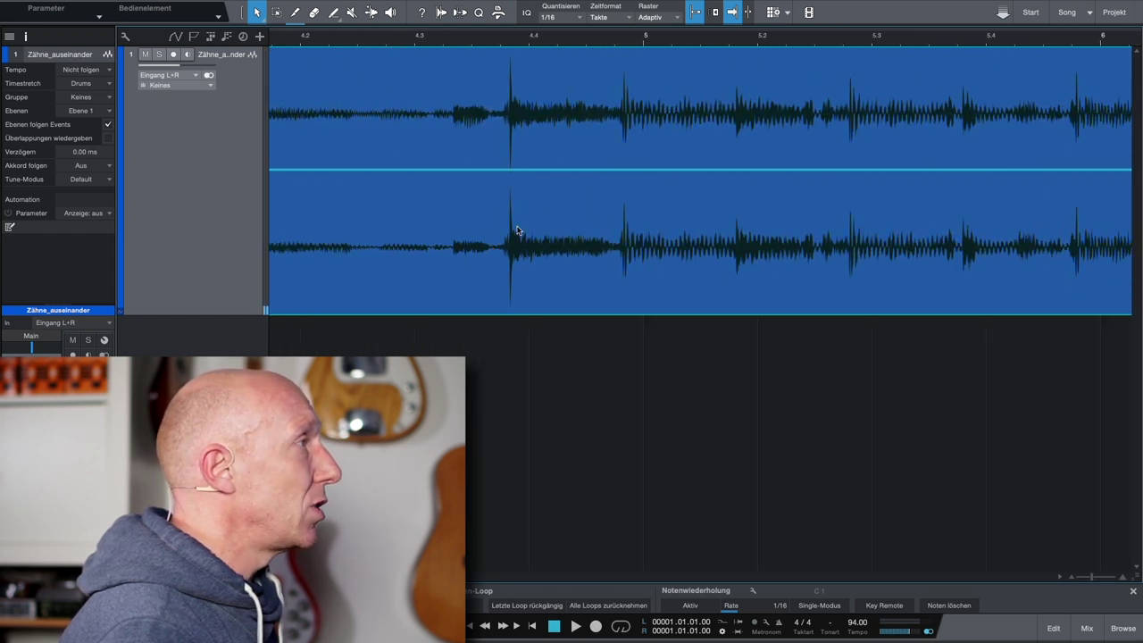
{"action": "left_click", "coordinate": [517, 47]}
{"action": "key", "text": "space"}
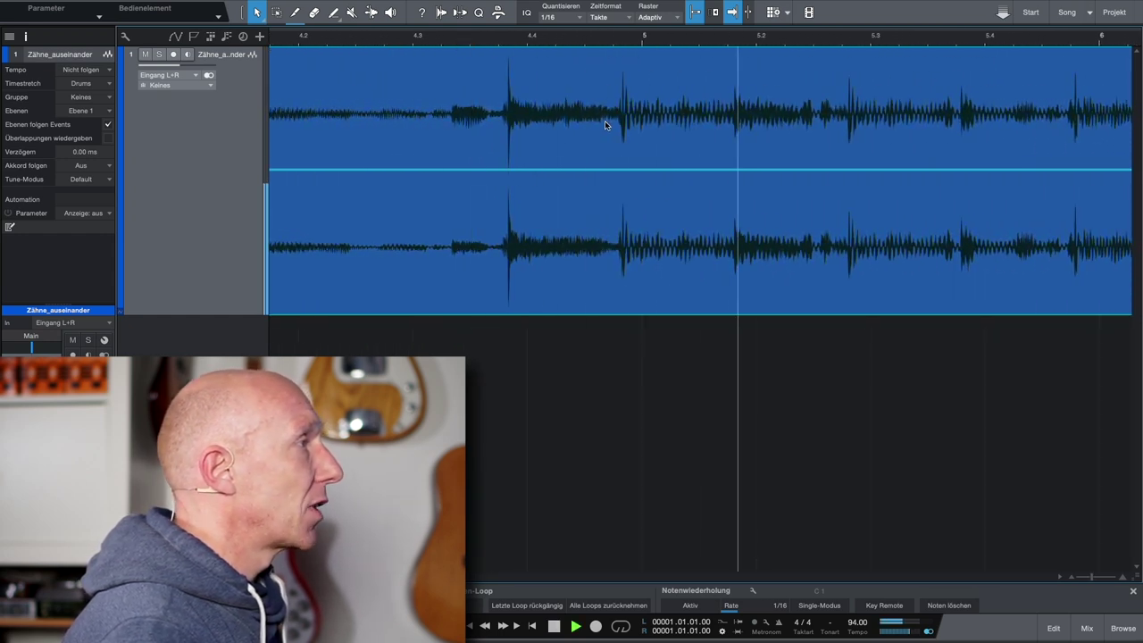
{"action": "scroll", "coordinate": [616, 116], "scroll_direction": "up", "scroll_amount": 5}
{"action": "key", "text": "space"}
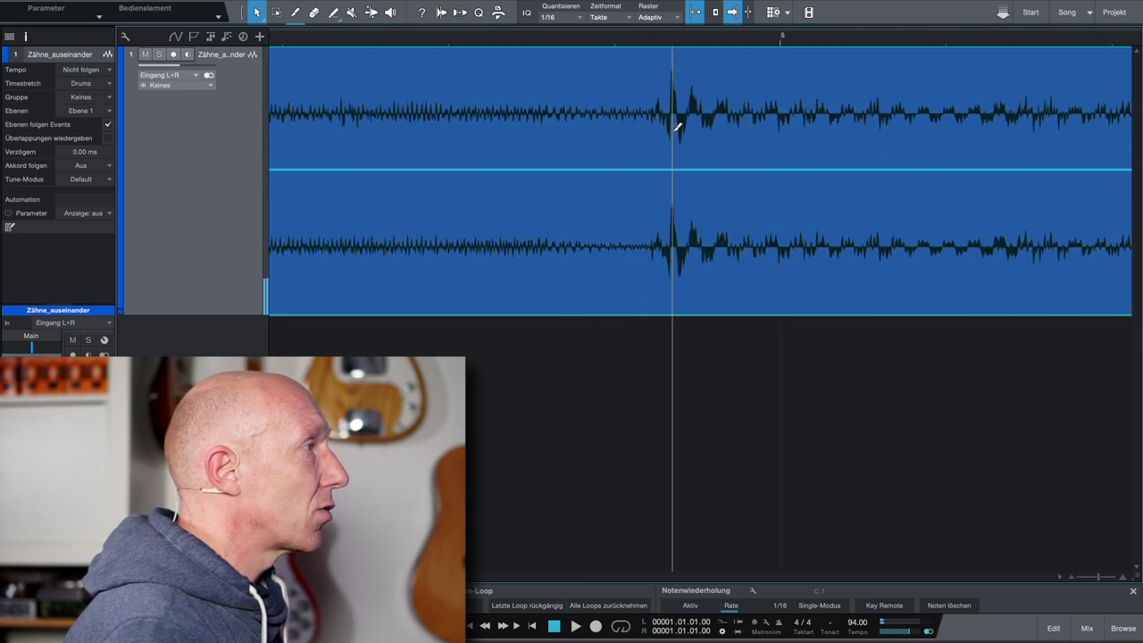
Split the song event exactly at the downbeat transient just before bar 5
{"action": "left_click", "coordinate": [714, 117]}
{"action": "left_click", "coordinate": [669, 114]}
{"action": "left_click", "coordinate": [679, 114]}
{"action": "left_click", "coordinate": [675, 114]}
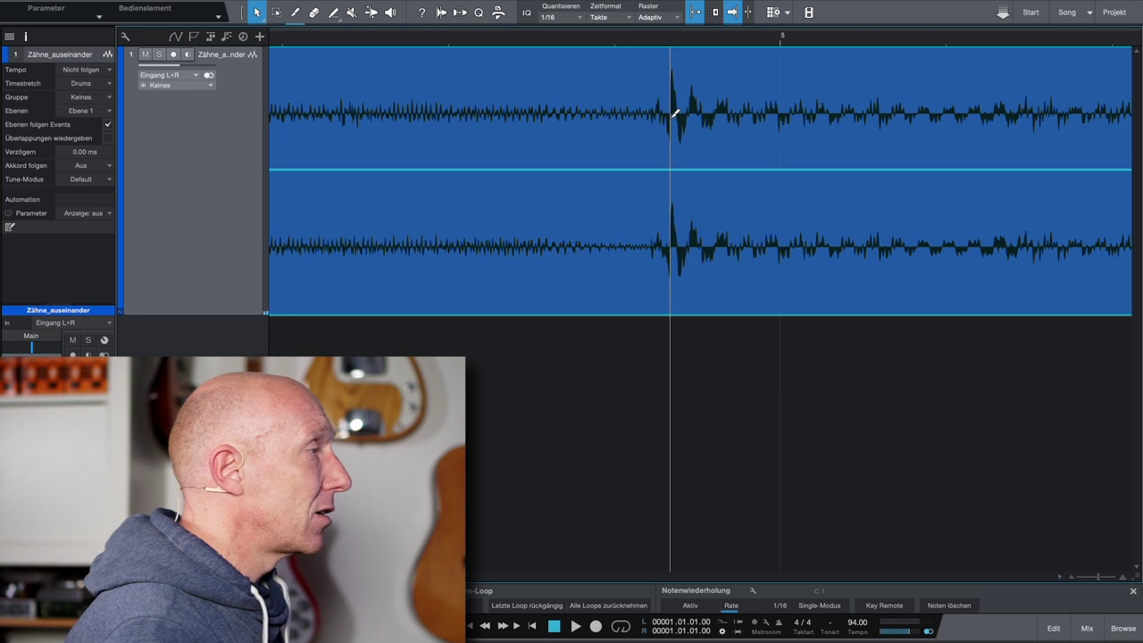
{"action": "scroll", "coordinate": [675, 114], "scroll_direction": "up", "scroll_amount": 2}
{"action": "key", "text": "space"}
{"action": "key", "text": "space"}
{"action": "key", "text": "space"}
{"action": "key", "text": "space"}
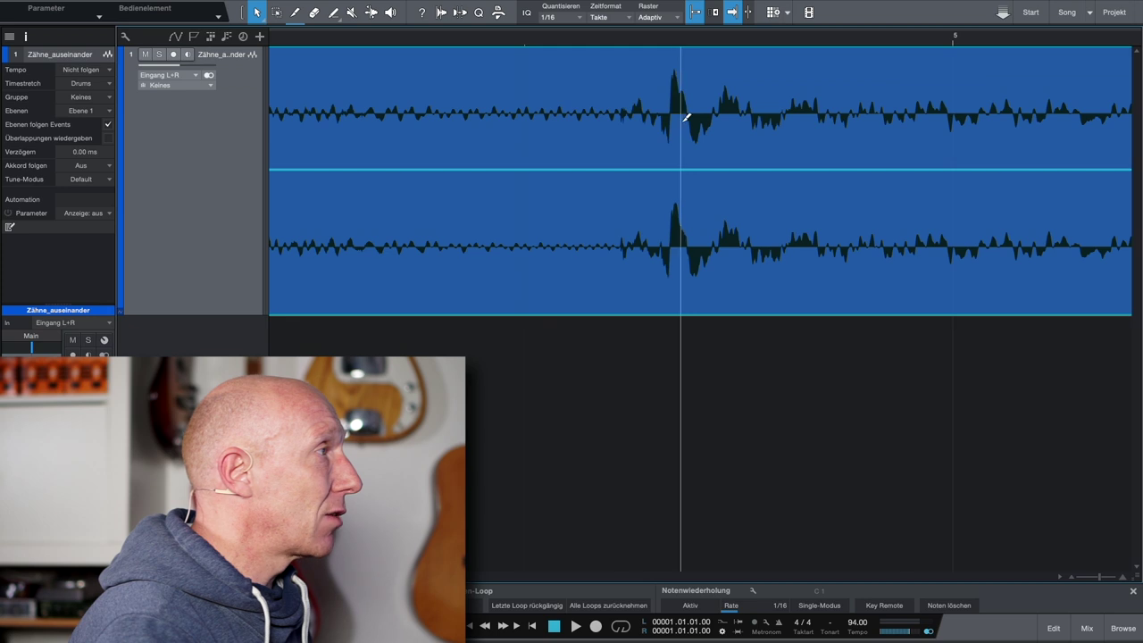
{"action": "scroll", "coordinate": [676, 153], "scroll_direction": "down", "scroll_amount": 3}
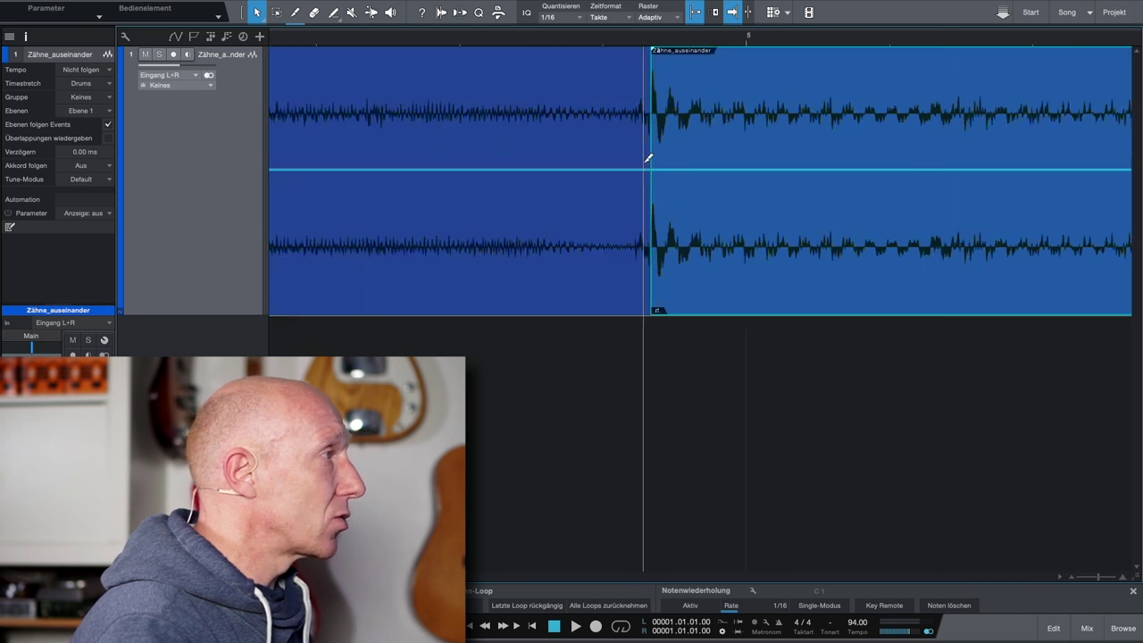
Delete the intro in front of the split and move the remaining song event to the start of bar 1
{"action": "scroll", "coordinate": [521, 148], "scroll_direction": "down", "scroll_amount": 5}
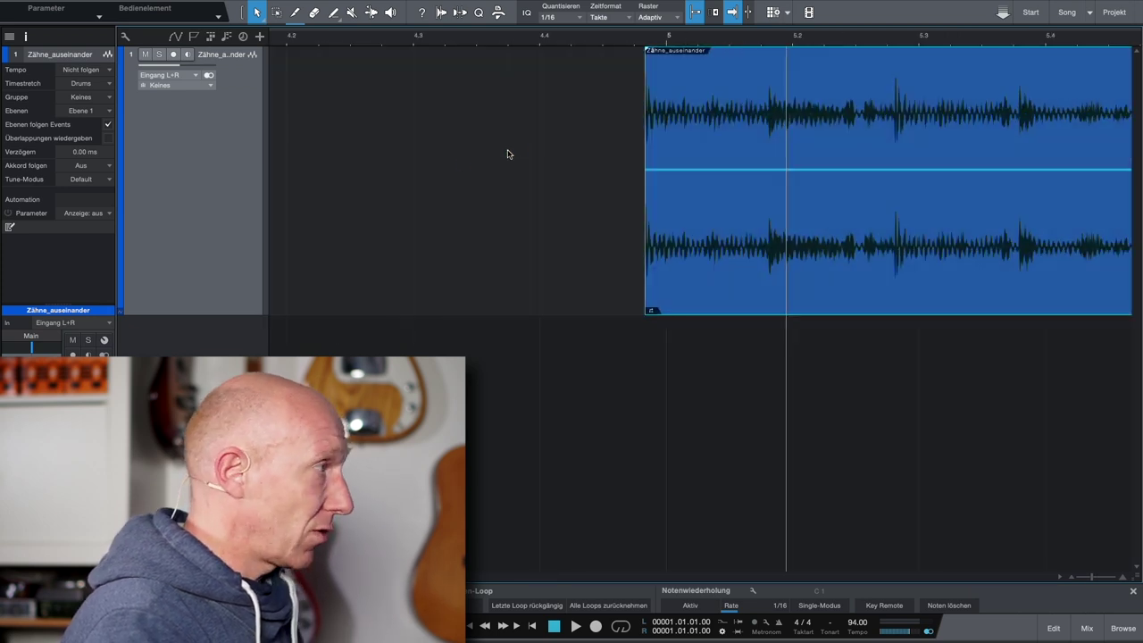
{"action": "left_click_drag", "start_coordinate": [618, 140], "coordinate": [451, 136]}
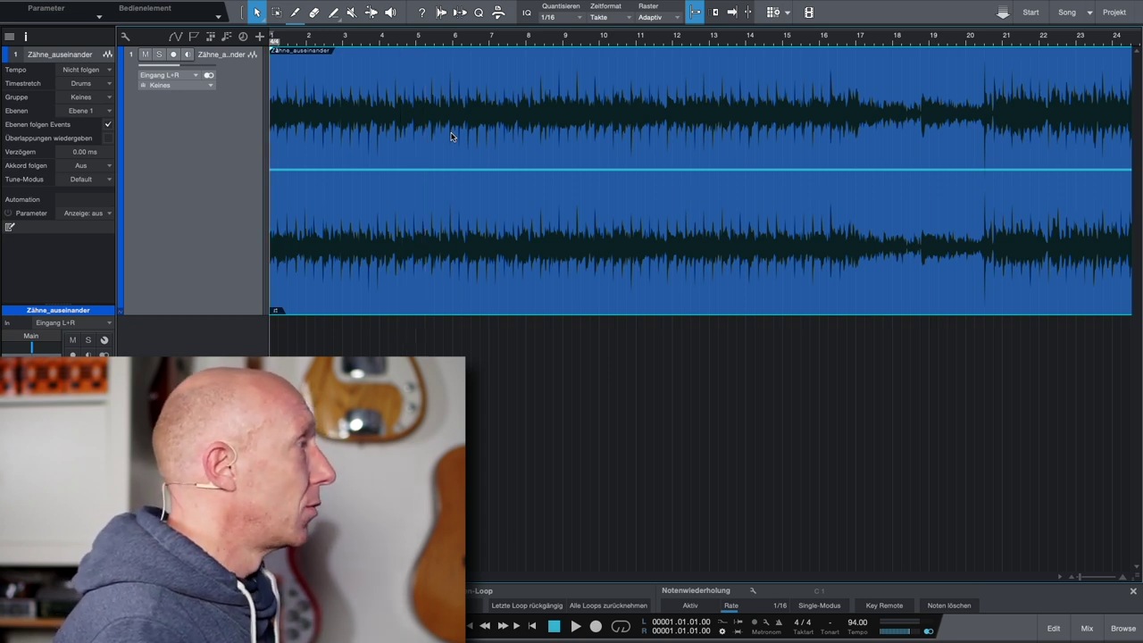
Play the first eight bars, split the song at the transient just before bar 9 and delete everything after it
{"action": "key", "text": "space"}
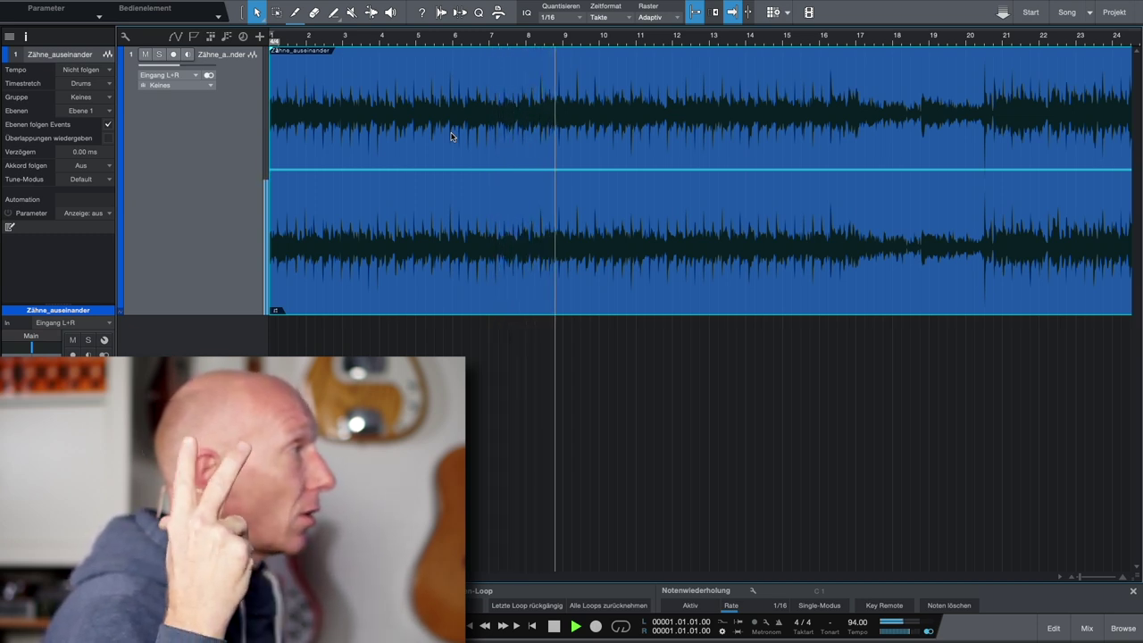
{"action": "key", "text": "space"}
{"action": "scroll", "coordinate": [511, 128], "scroll_direction": "up", "scroll_amount": 5}
{"action": "scroll", "coordinate": [511, 128], "scroll_direction": "up", "scroll_amount": 5}
{"action": "scroll", "coordinate": [511, 128], "scroll_direction": "up", "scroll_amount": 5}
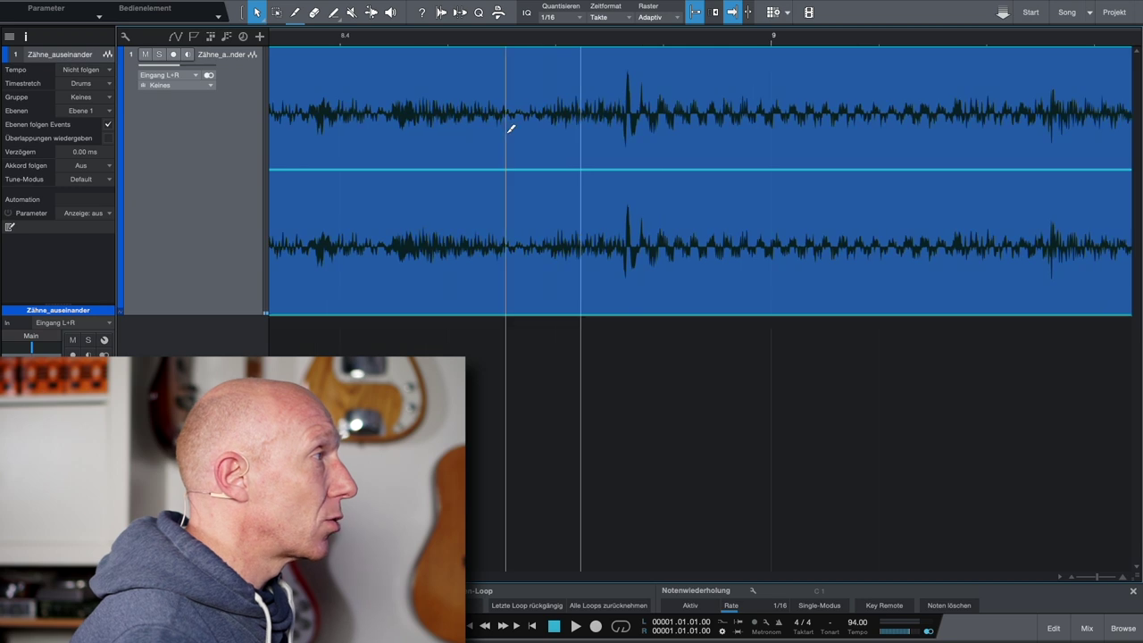
{"action": "scroll", "coordinate": [511, 128], "scroll_direction": "up", "scroll_amount": 5}
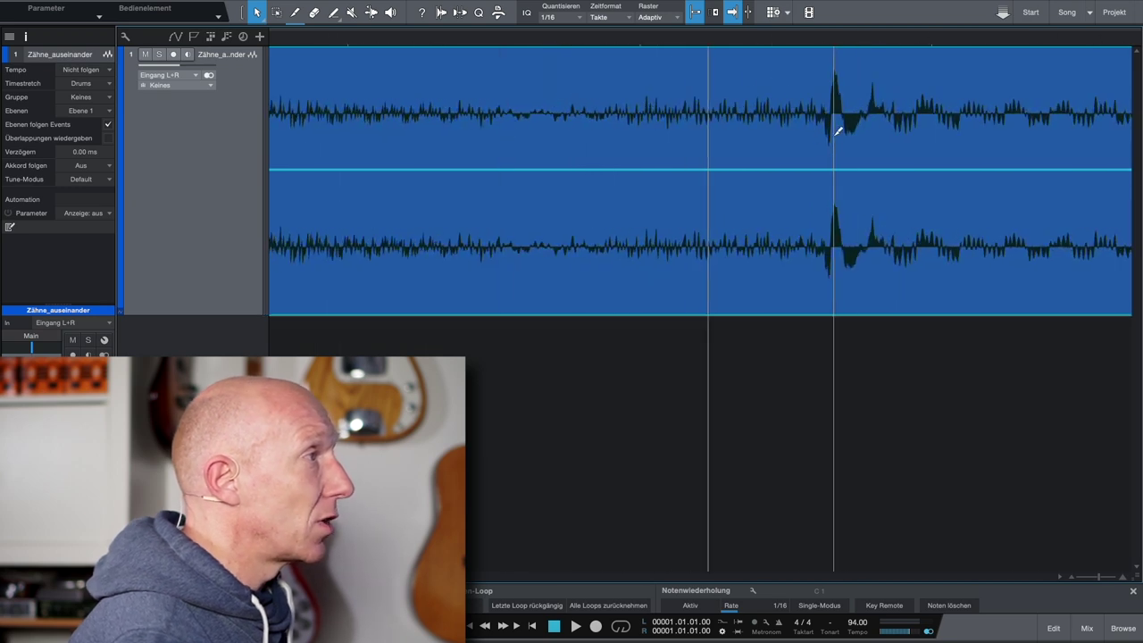
{"action": "scroll", "coordinate": [832, 143], "scroll_direction": "down", "scroll_amount": 10}
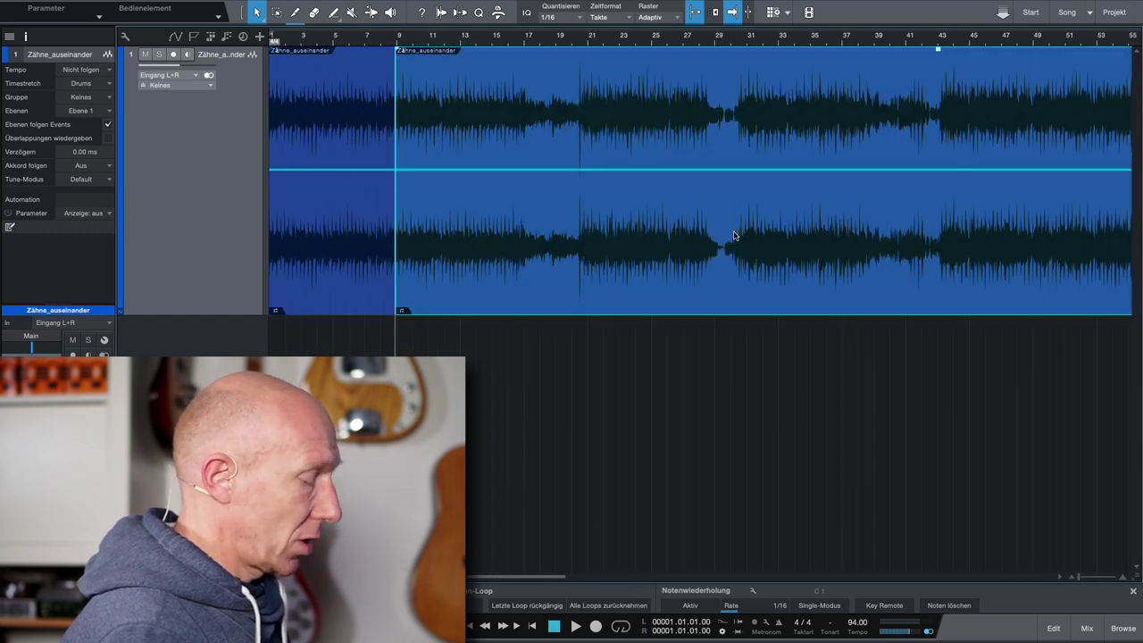
{"action": "key", "text": "Delete"}
Set the loop range around the remaining event, with its end at exactly 00009.01.01.00
{"action": "scroll", "coordinate": [455, 190], "scroll_direction": "down", "scroll_amount": 3}
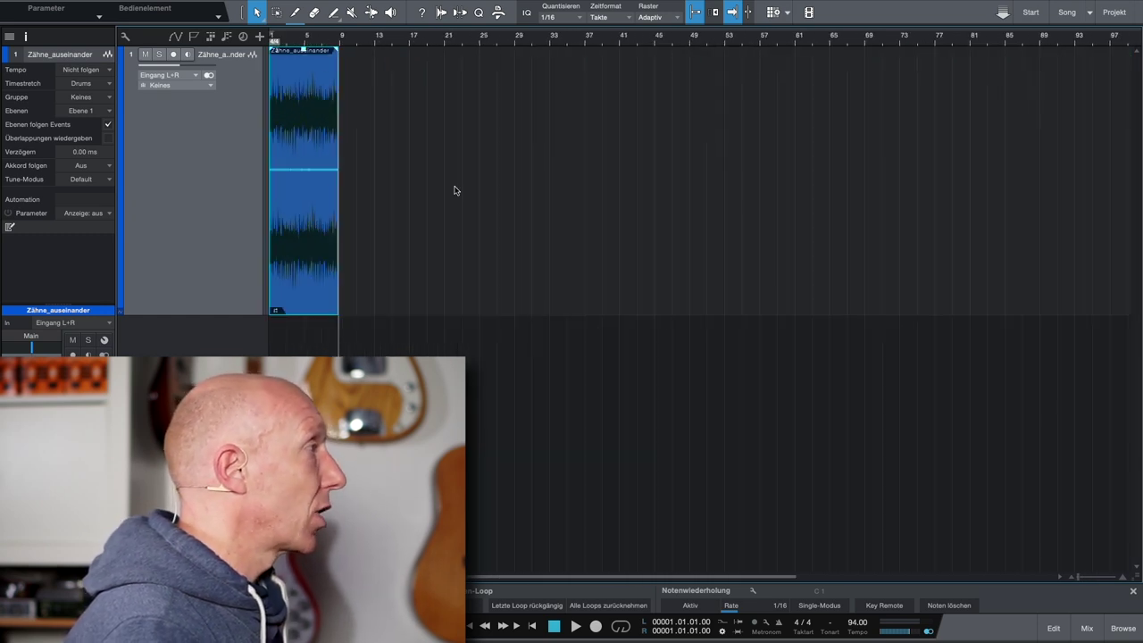
{"action": "scroll", "coordinate": [365, 105], "scroll_direction": "up", "scroll_amount": 5}
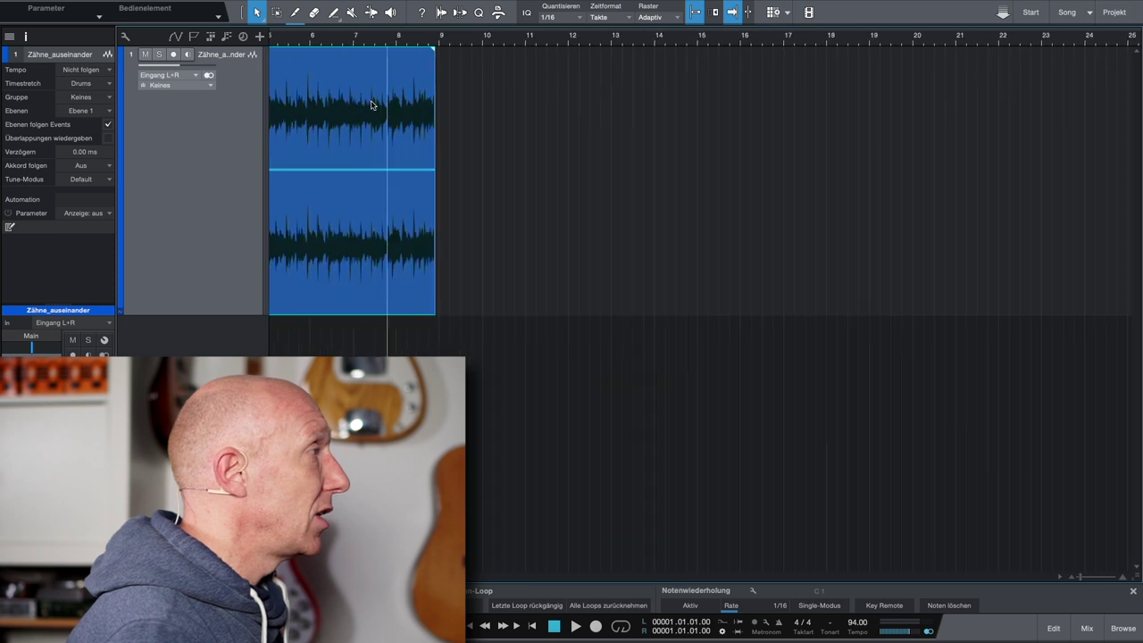
{"action": "scroll", "coordinate": [372, 106], "scroll_direction": "up", "scroll_amount": 1}
{"action": "scroll", "coordinate": [372, 105], "scroll_direction": "down", "scroll_amount": 3}
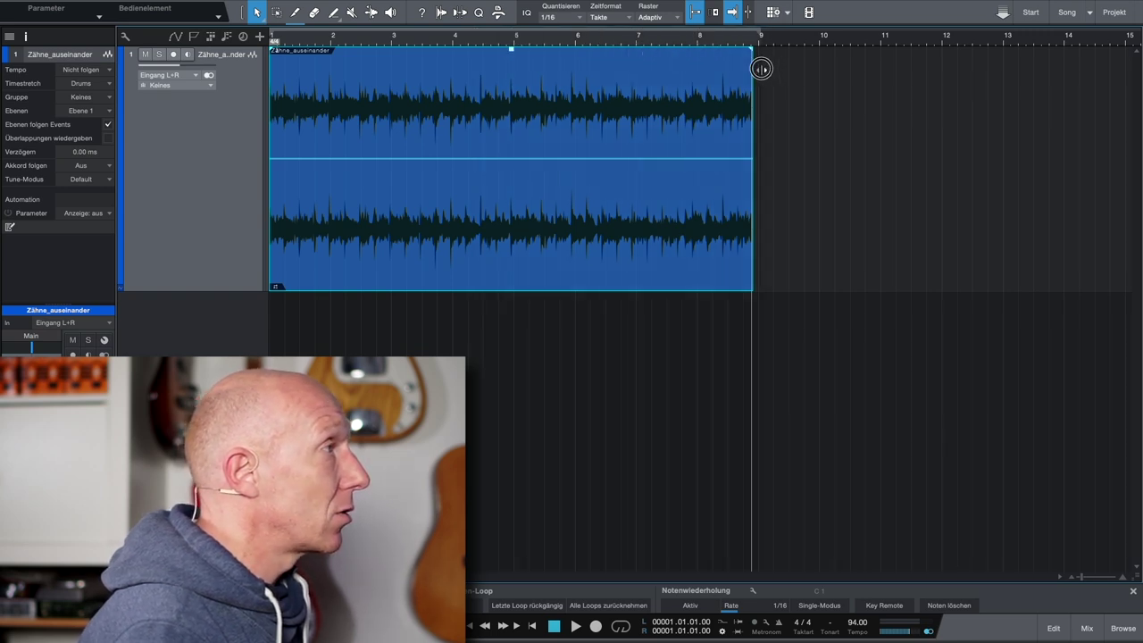
{"action": "key", "text": "p"}
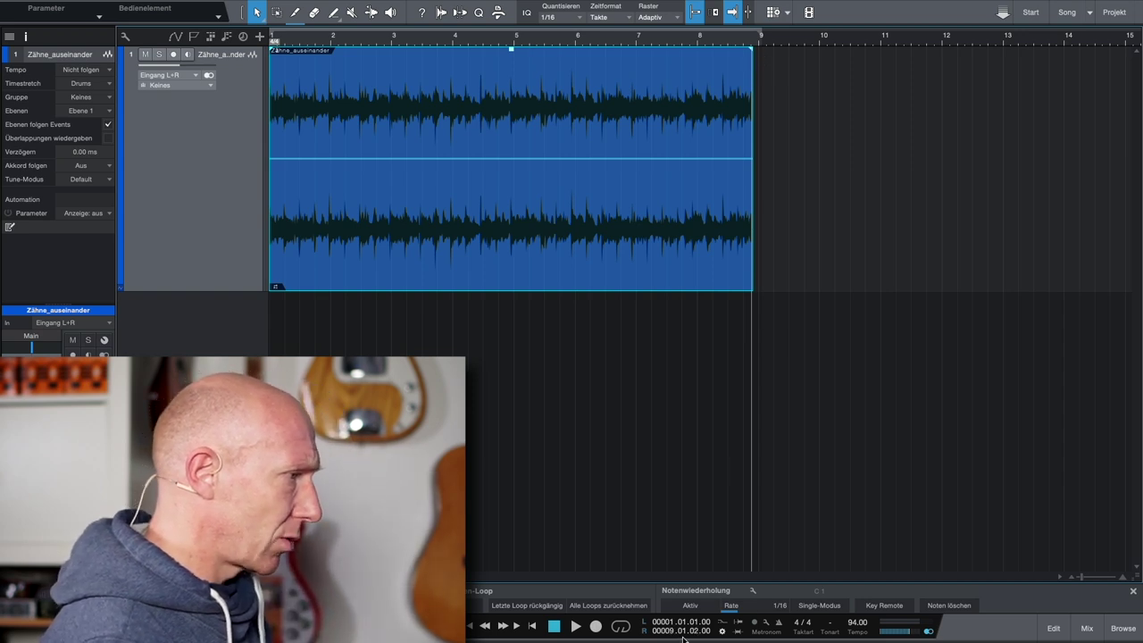
{"action": "mouse_move", "coordinate": [695, 635]}
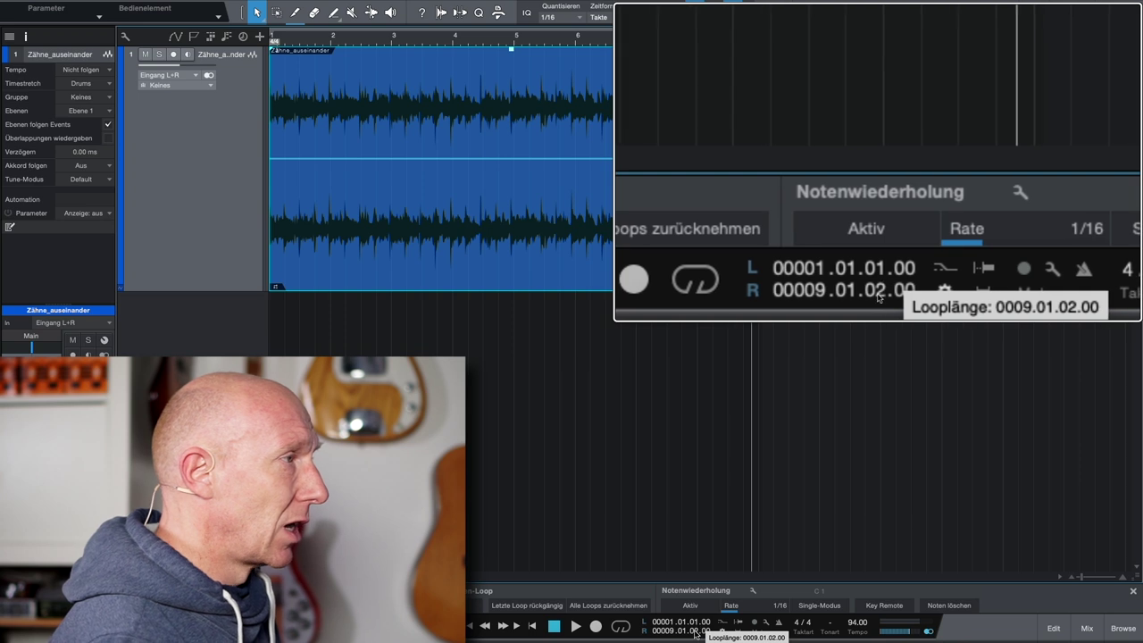
{"action": "scroll", "coordinate": [695, 634], "scroll_direction": "down", "scroll_amount": 1}
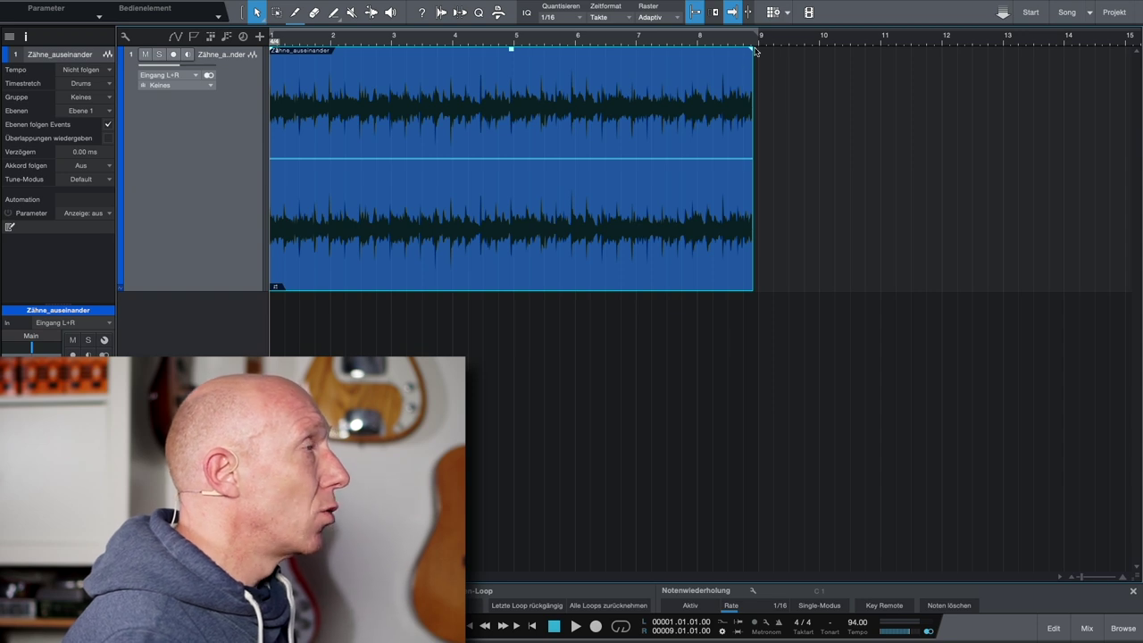
Turn on looping for the range from bar 1 to bar 9
{"action": "key", "text": "shift+e"}
{"action": "scroll", "coordinate": [755, 50], "scroll_direction": "up", "scroll_amount": 3}
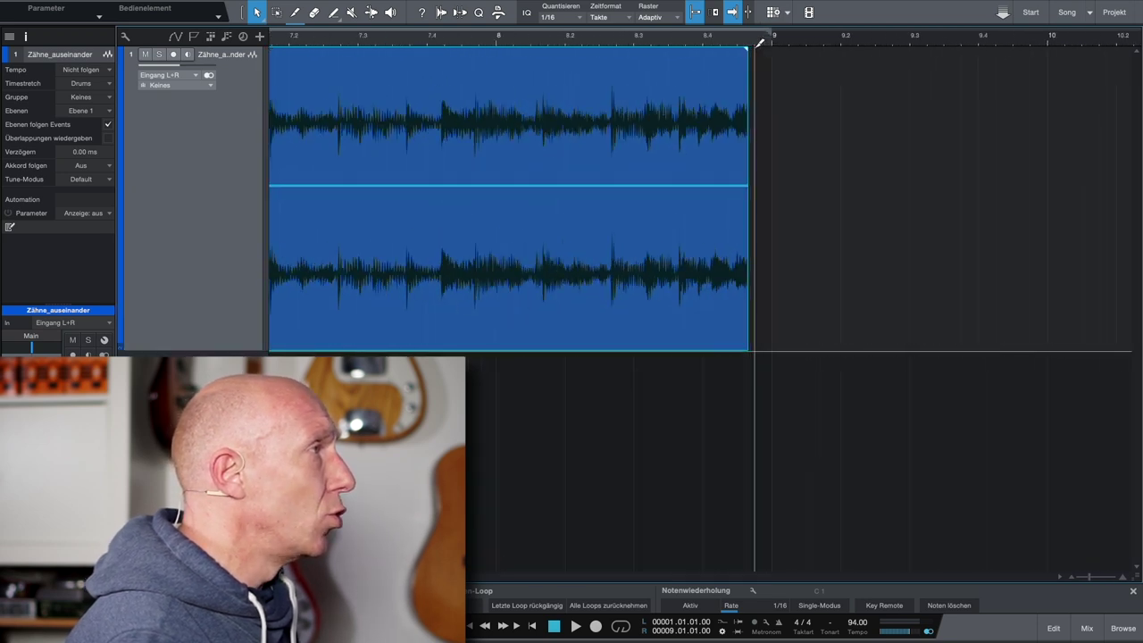
{"action": "scroll", "coordinate": [759, 42], "scroll_direction": "up", "scroll_amount": 4}
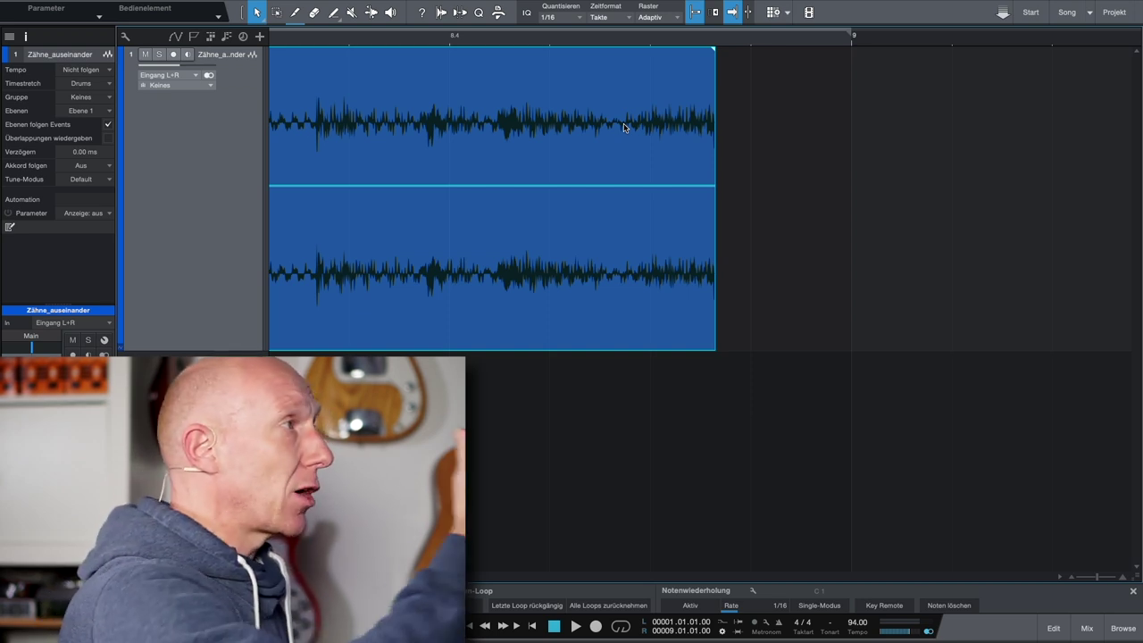
{"action": "left_click", "coordinate": [622, 629]}
{"action": "left_click_drag", "start_coordinate": [851, 50], "coordinate": [852, 45]}
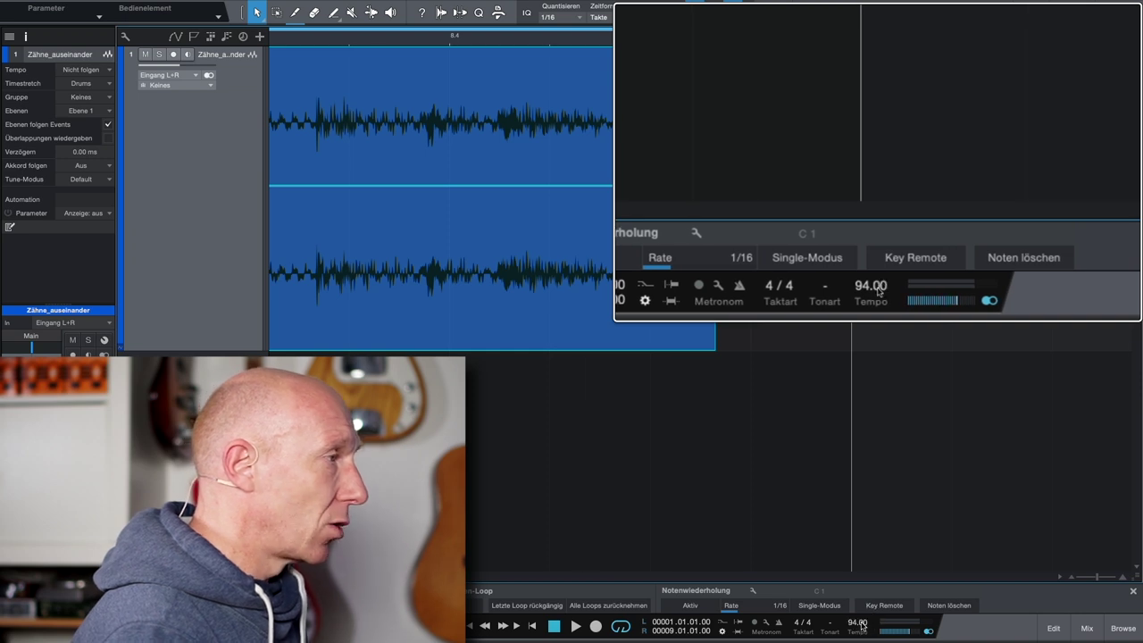
Set the project tempo to 95 BPM so that bar 9 lines up with the end of the event
{"action": "scroll", "coordinate": [862, 625], "scroll_direction": "down", "scroll_amount": 1}
{"action": "left_click_drag", "start_coordinate": [860, 623], "coordinate": [860, 597]}
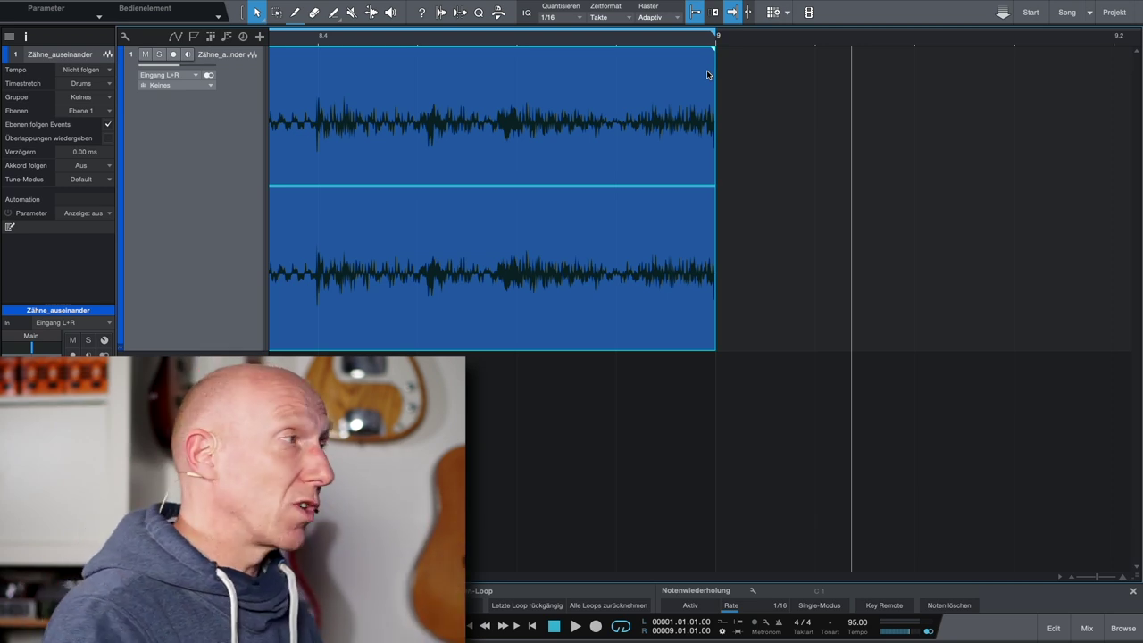
{"action": "scroll", "coordinate": [708, 74], "scroll_direction": "down", "scroll_amount": 10}
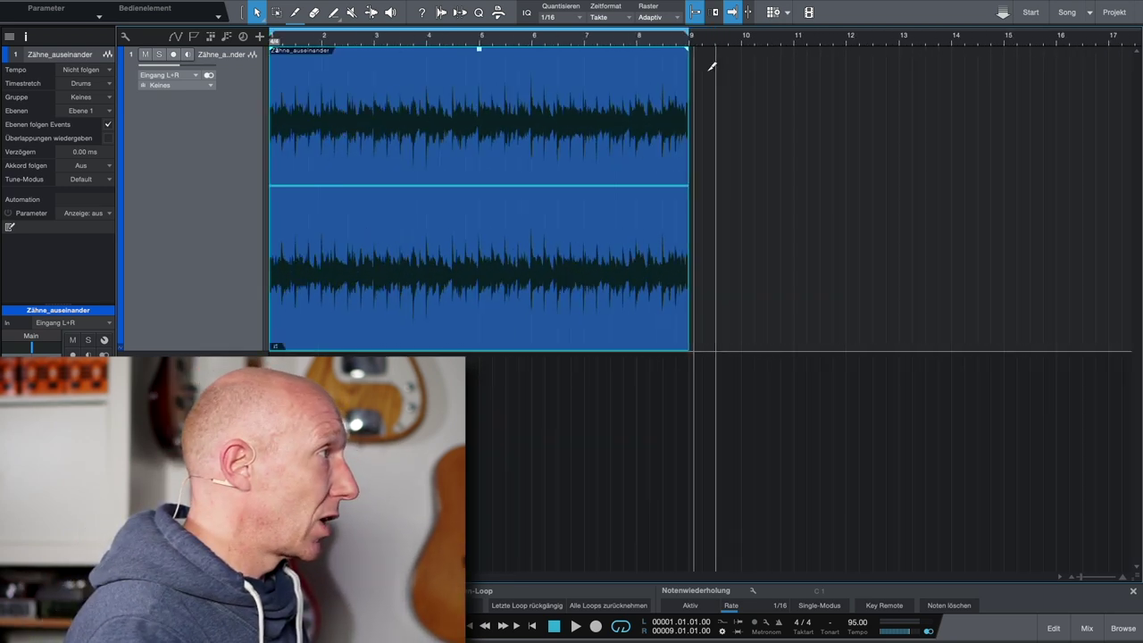
Extend the end of the eight-bar audio event to bring back the rest of the song
{"action": "scroll", "coordinate": [712, 66], "scroll_direction": "down", "scroll_amount": 4}
{"action": "scroll", "coordinate": [712, 66], "scroll_direction": "down", "scroll_amount": 3}
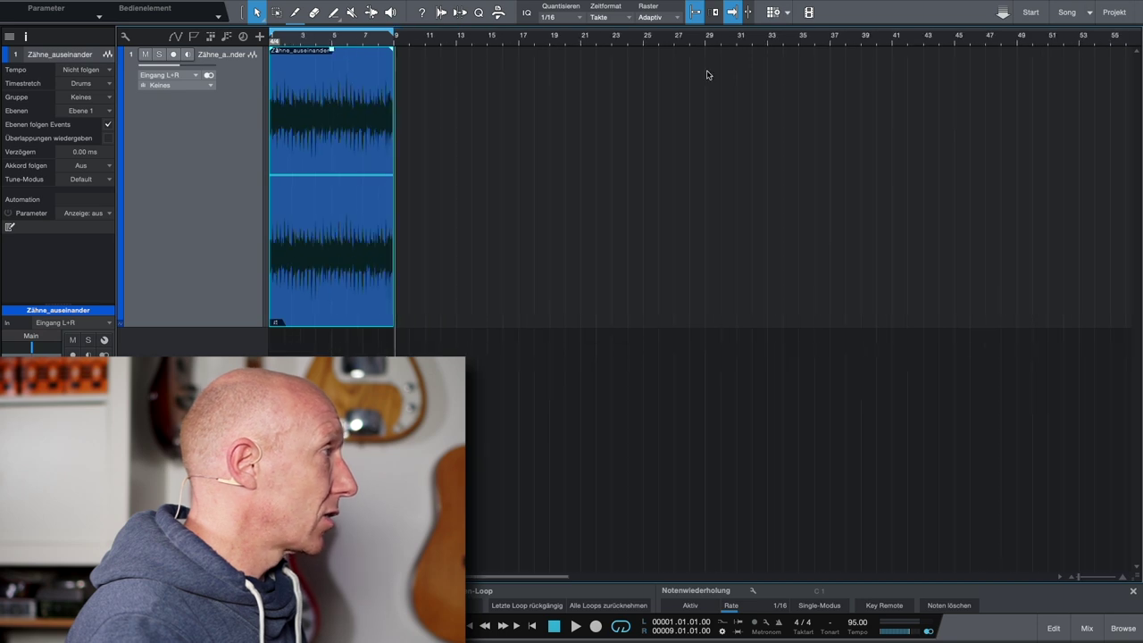
{"action": "left_click_drag", "start_coordinate": [394, 167], "coordinate": [1079, 166]}
{"action": "scroll", "coordinate": [999, 165], "scroll_direction": "down", "scroll_amount": 5}
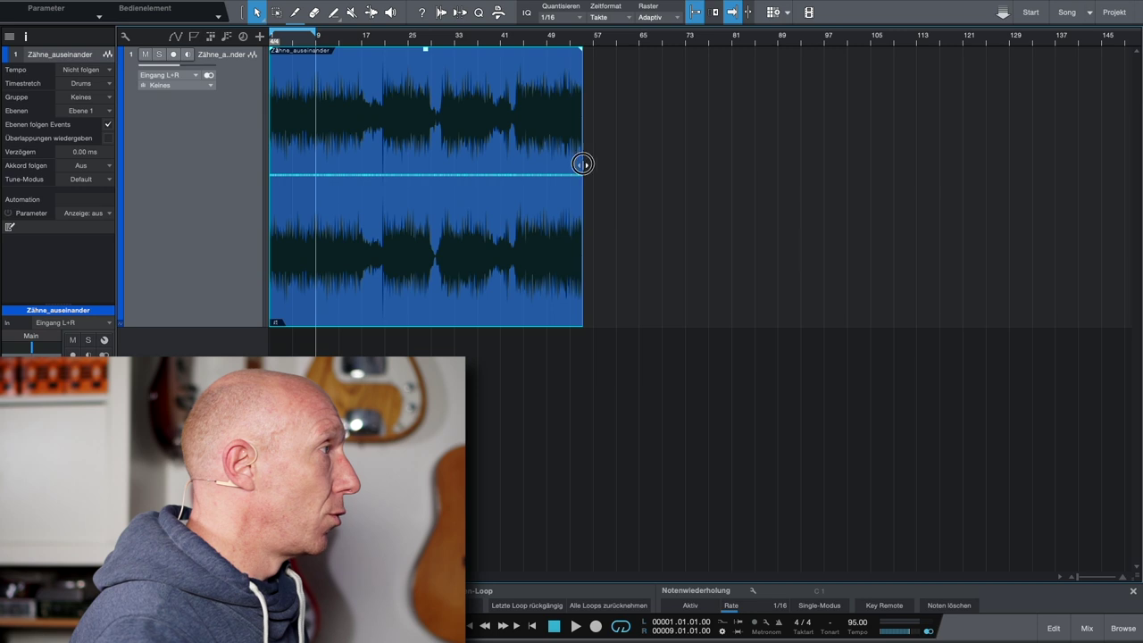
Move the song event to start at bar 5 and extend its beginning back to shortly after bar 1 to include the intro
{"action": "scroll", "coordinate": [314, 82], "scroll_direction": "up", "scroll_amount": 10}
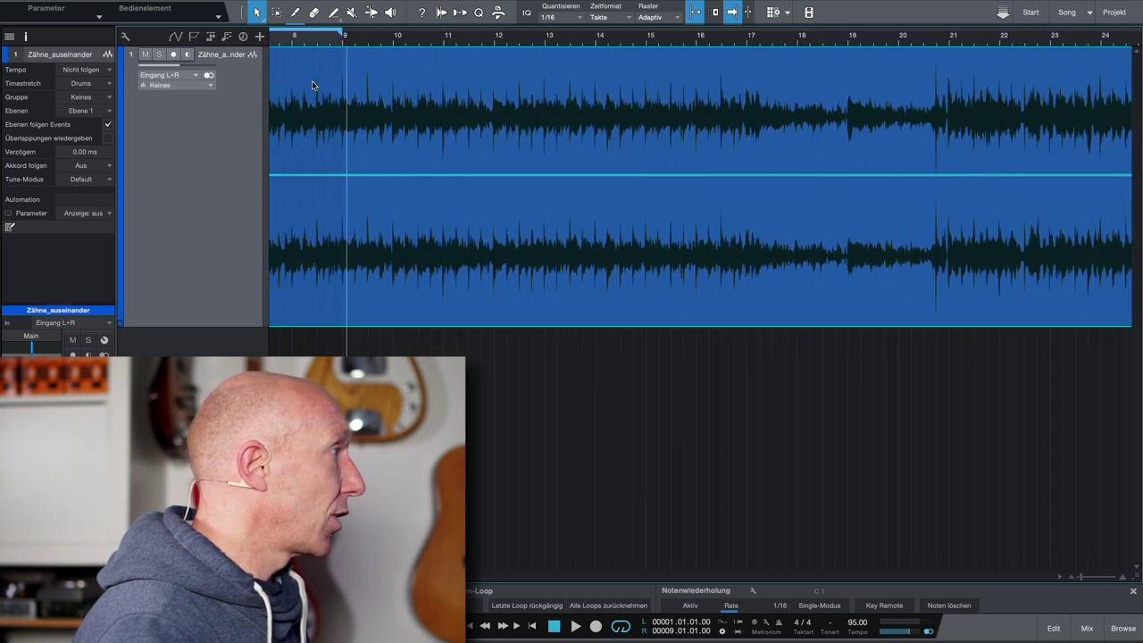
{"action": "left_click_drag", "start_coordinate": [312, 85], "coordinate": [517, 83]}
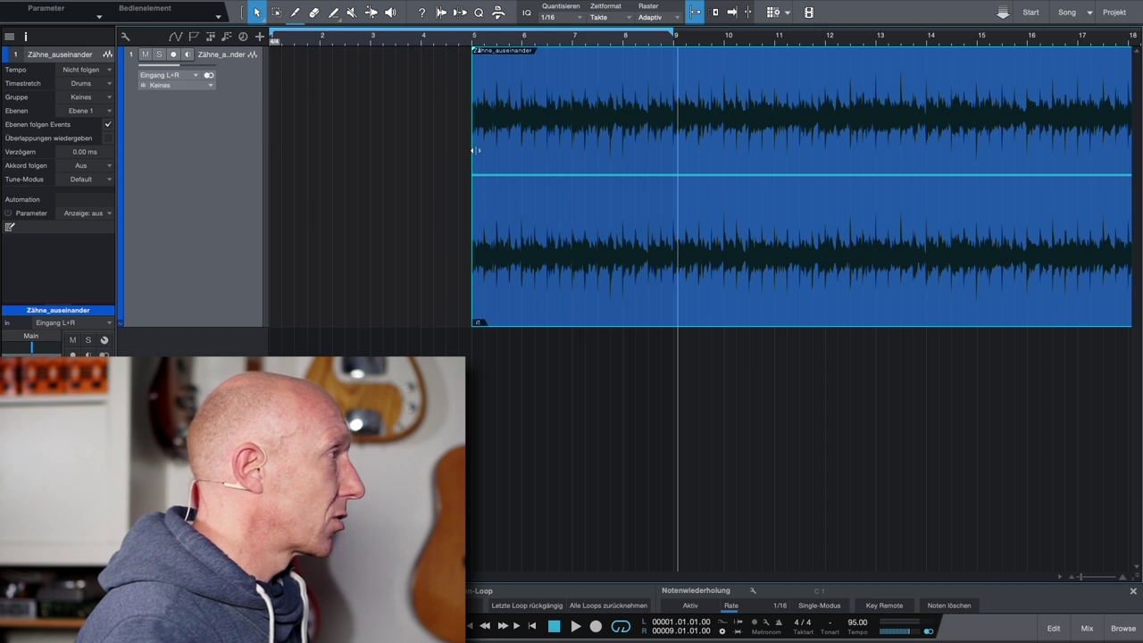
{"action": "left_click_drag", "start_coordinate": [472, 149], "coordinate": [283, 148]}
Turn on the metronome, turn off looping and play the song from around bar 4 against the click
{"action": "left_click", "coordinate": [423, 40]}
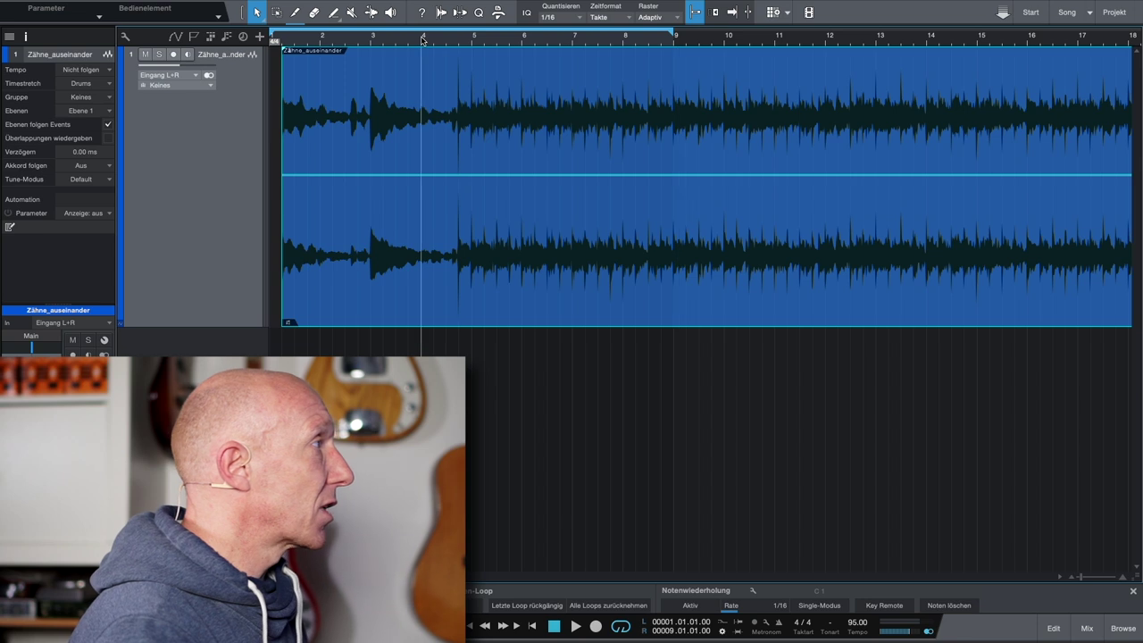
{"action": "left_click", "coordinate": [779, 623]}
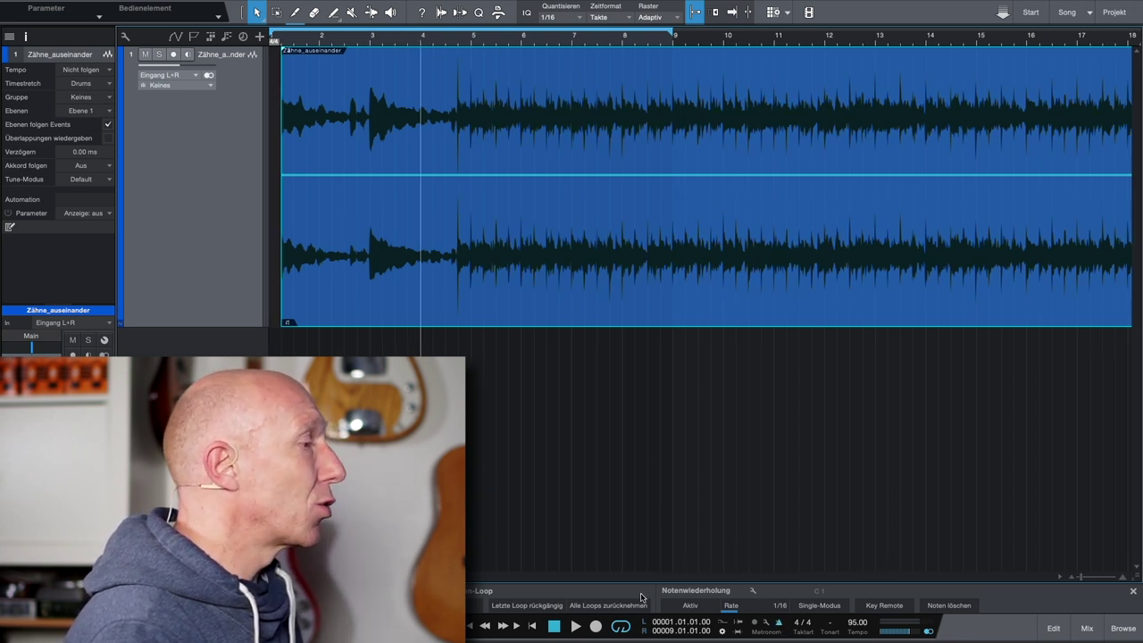
{"action": "left_click", "coordinate": [621, 626]}
{"action": "left_click", "coordinate": [399, 41]}
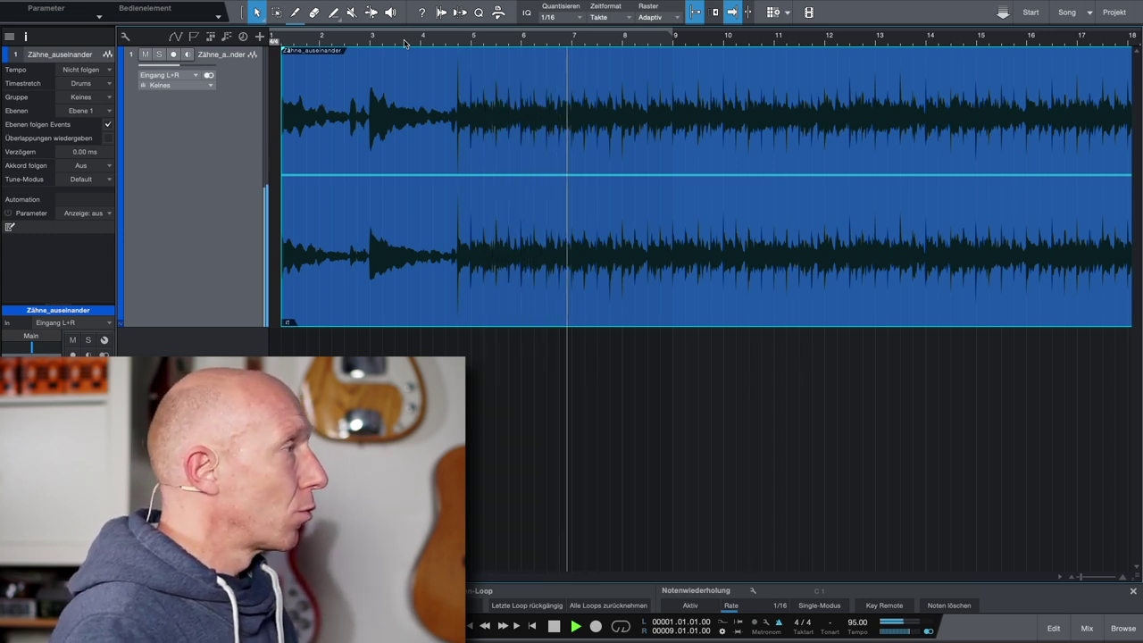
{"action": "key", "text": "space"}
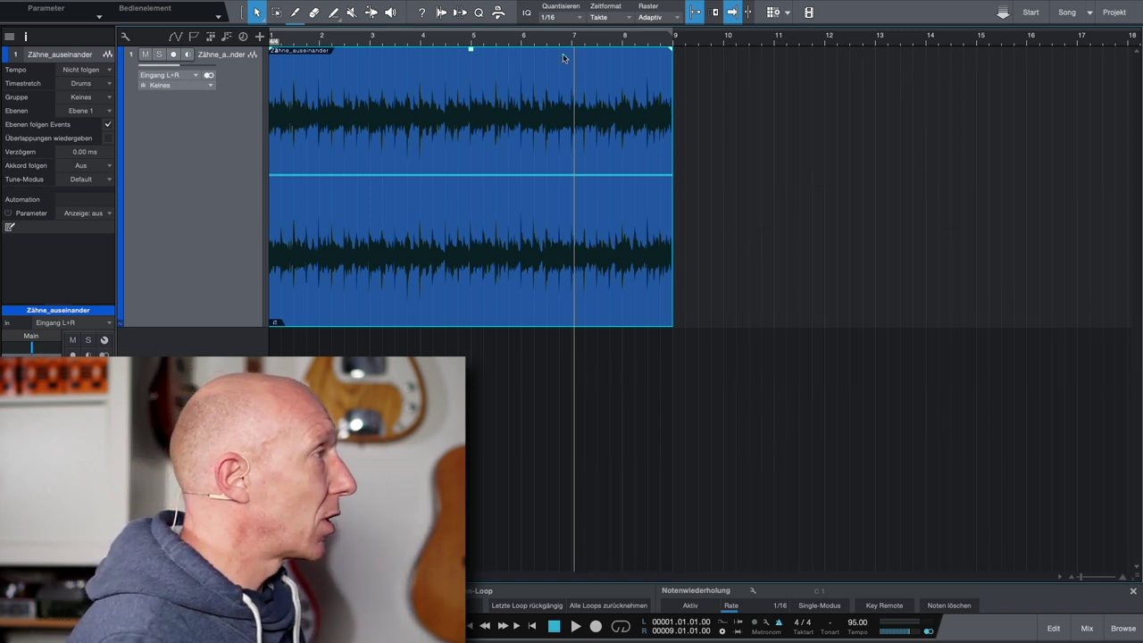
Examine how precisely the end of the eight-bar event lines up with bar 9
{"action": "key", "text": "e"}
{"action": "key", "text": "e"}
{"action": "key", "text": "e"}
{"action": "key", "text": "e"}
{"action": "key", "text": "e"}
{"action": "key", "text": "e"}
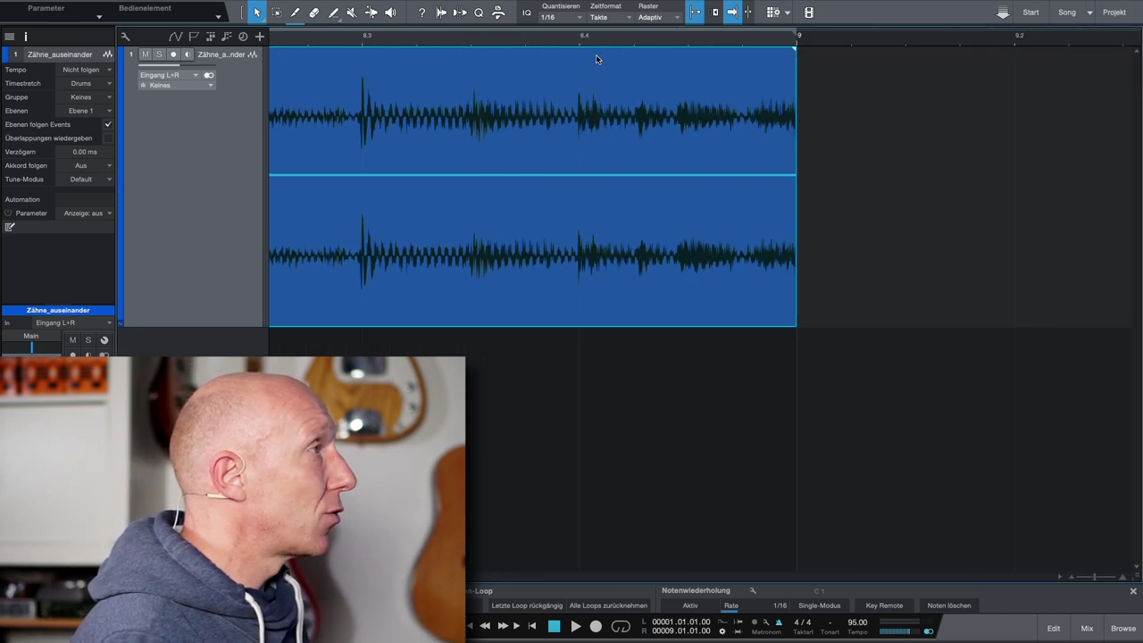
{"action": "scroll", "coordinate": [747, 53], "scroll_direction": "right", "scroll_amount": 2}
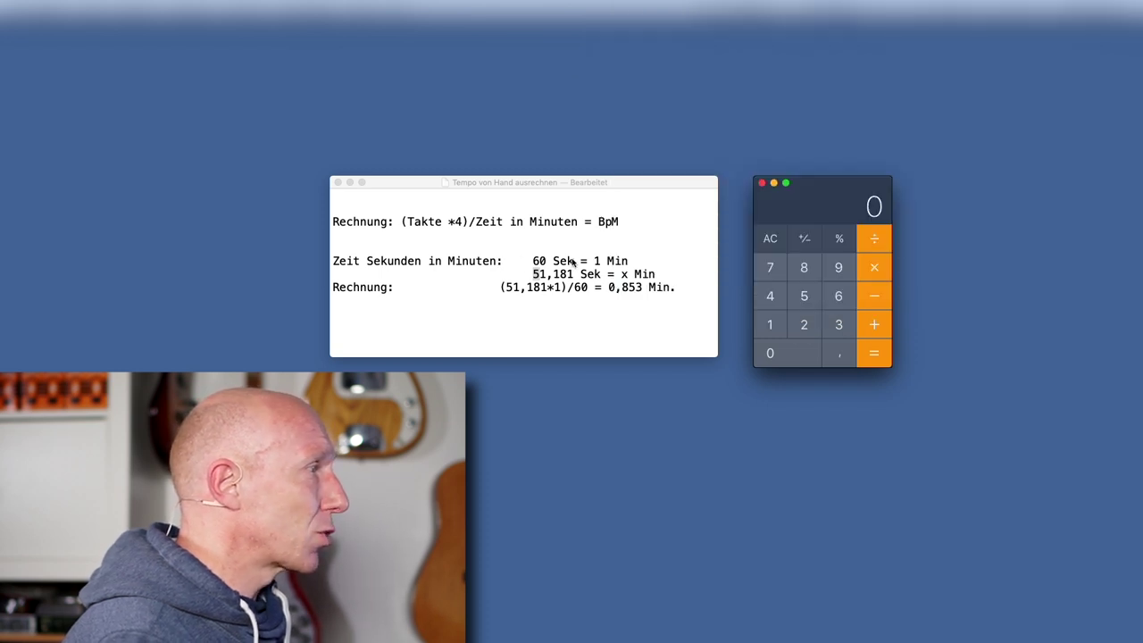
In the text document with the tempo formula, replace the seconds value with 20,211 in both the conversion line and the calculation line
{"action": "left_click", "coordinate": [537, 275]}
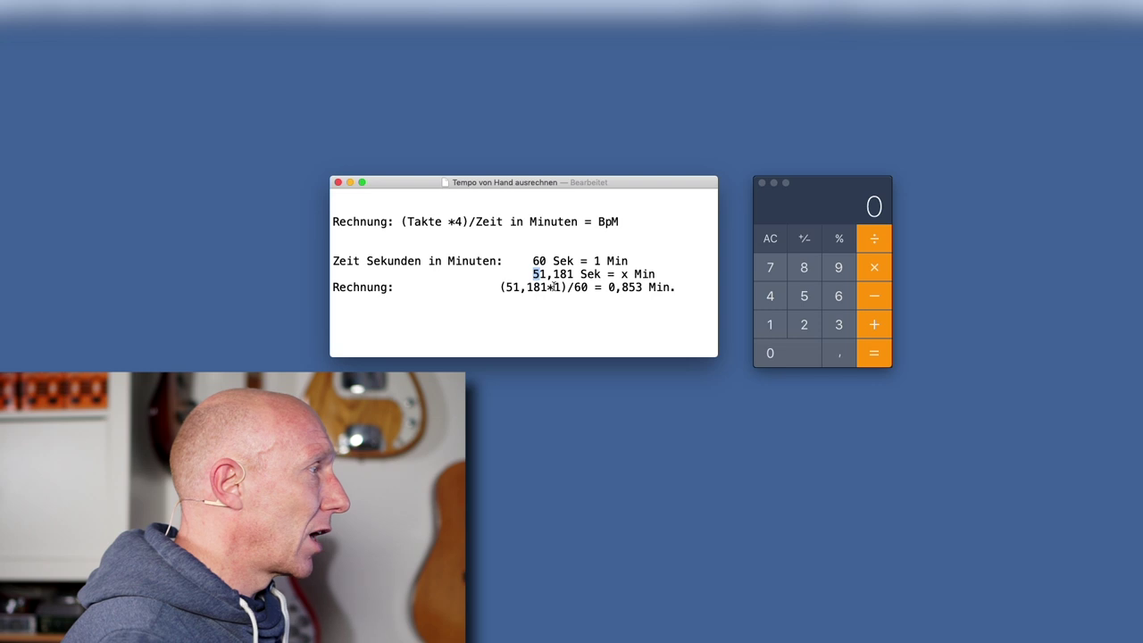
{"action": "key", "text": "Delete"}
{"action": "key", "text": "Delete"}
{"action": "key", "text": "Delete"}
{"action": "key", "text": "Delete"}
{"action": "key", "text": "Delete"}
{"action": "key", "text": "Delete"}
{"action": "type", "text": "20,211"}
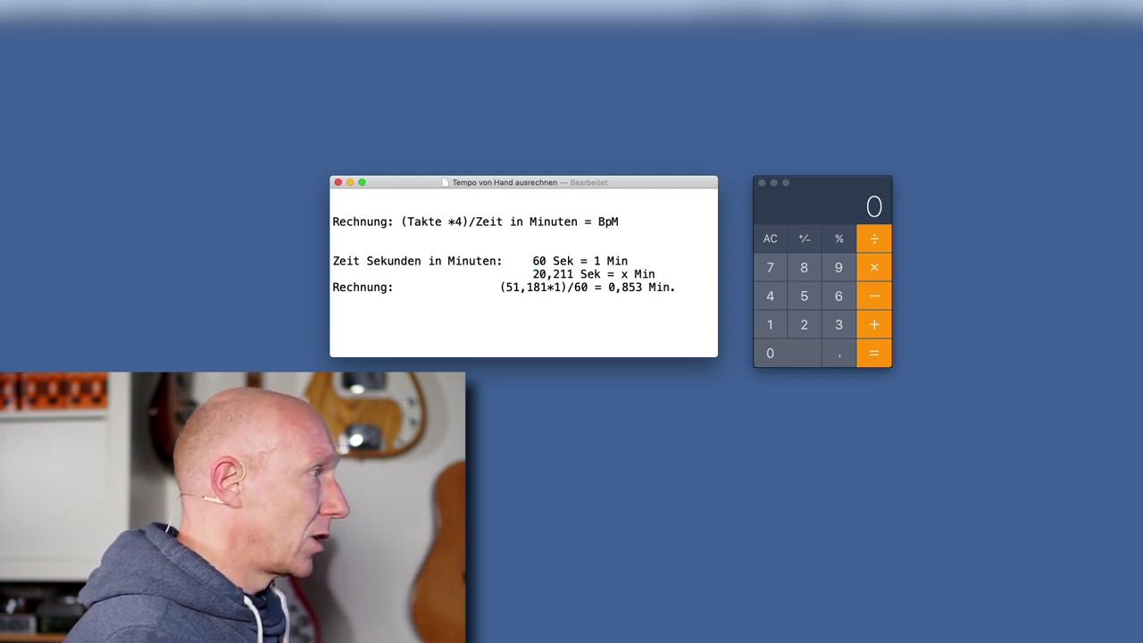
{"action": "left_click", "coordinate": [507, 287]}
{"action": "left_click_drag", "start_coordinate": [507, 287], "coordinate": [545, 287]}
{"action": "type", "text": "20,211"}
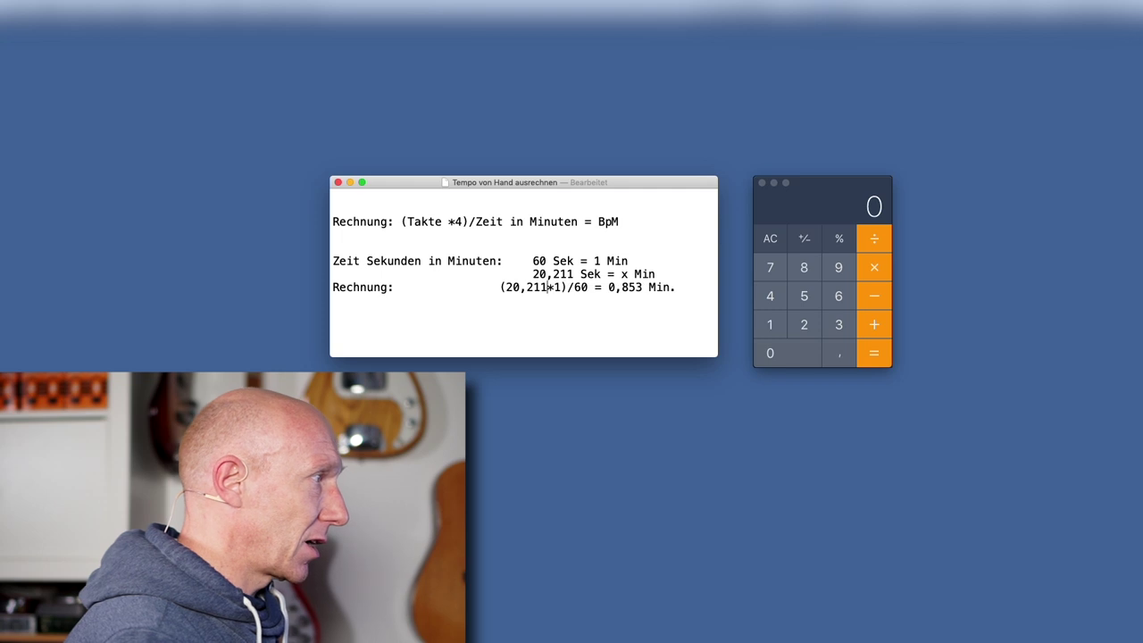
Divide 20,211 by 60 in the calculator to convert the seconds into minutes
{"action": "left_click", "coordinate": [838, 202]}
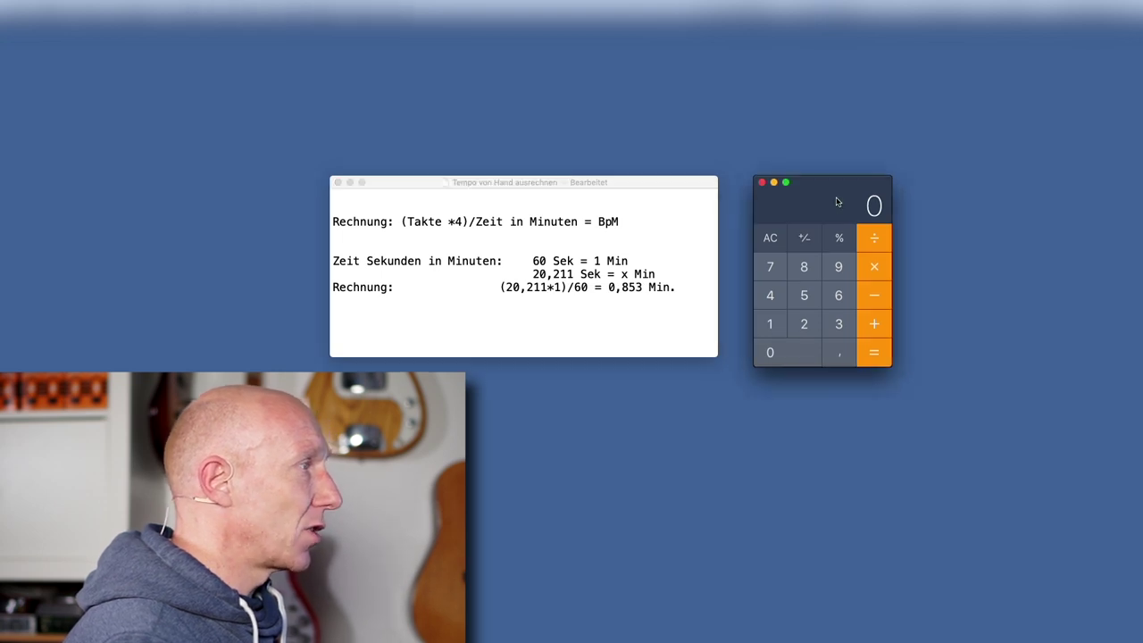
{"action": "type", "text": "20,"}
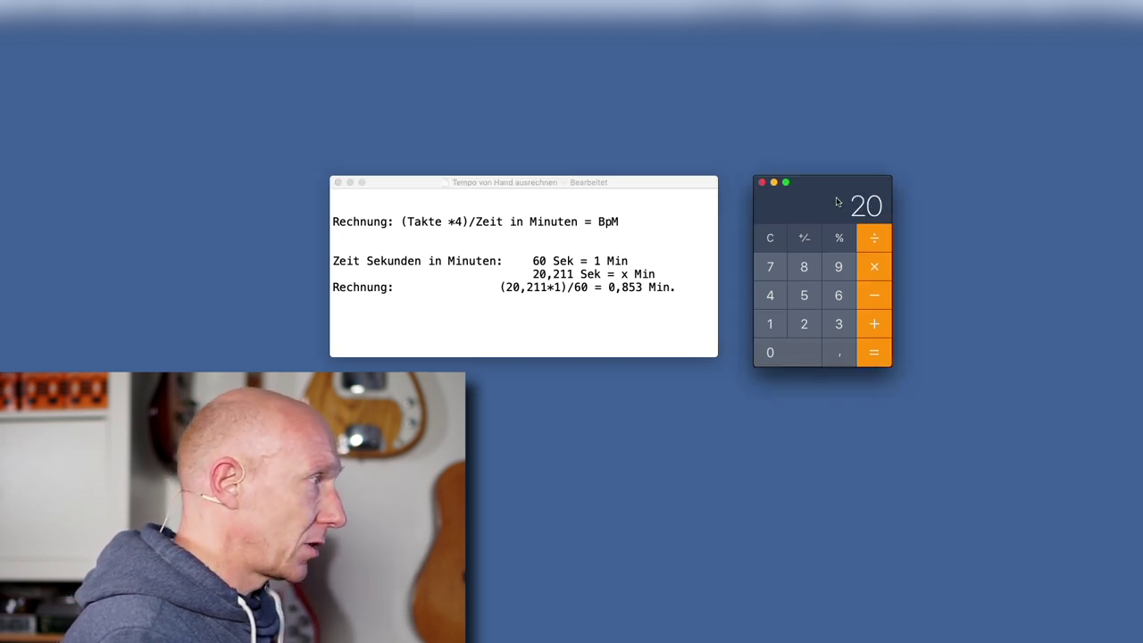
{"action": "type", "text": "211"}
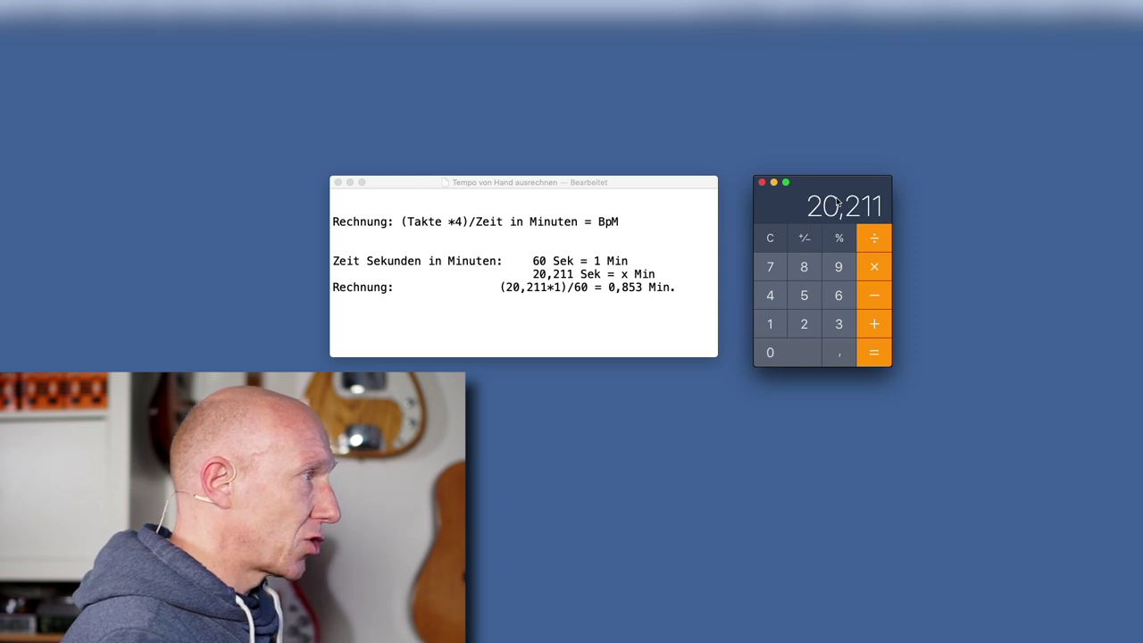
{"action": "key", "text": "slash"}
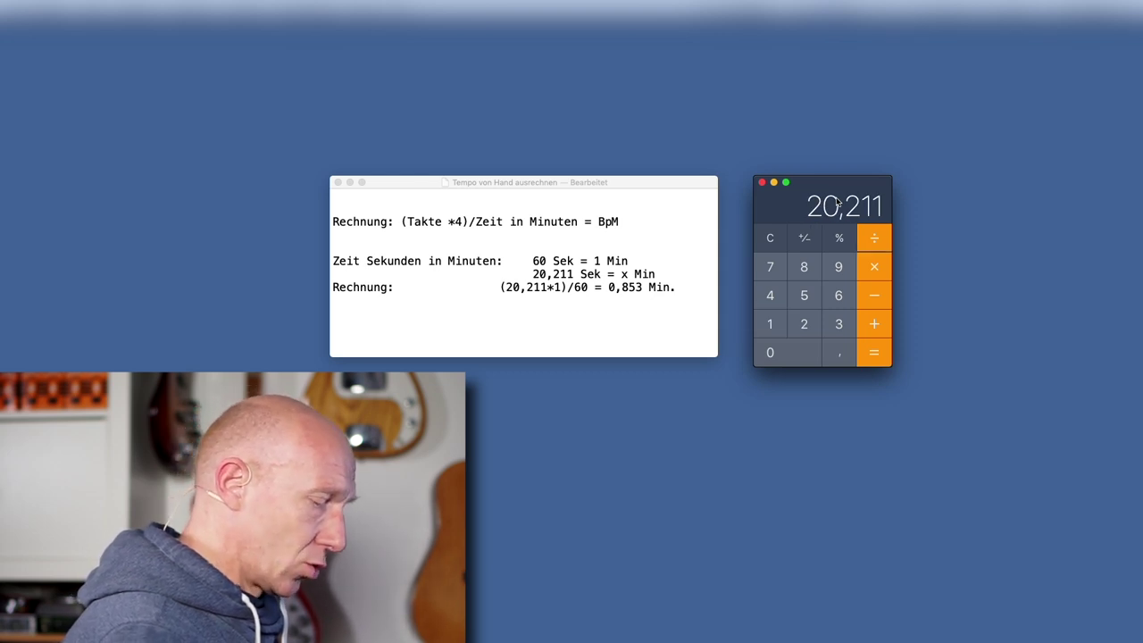
{"action": "type", "text": "60"}
{"action": "key", "text": "Return"}
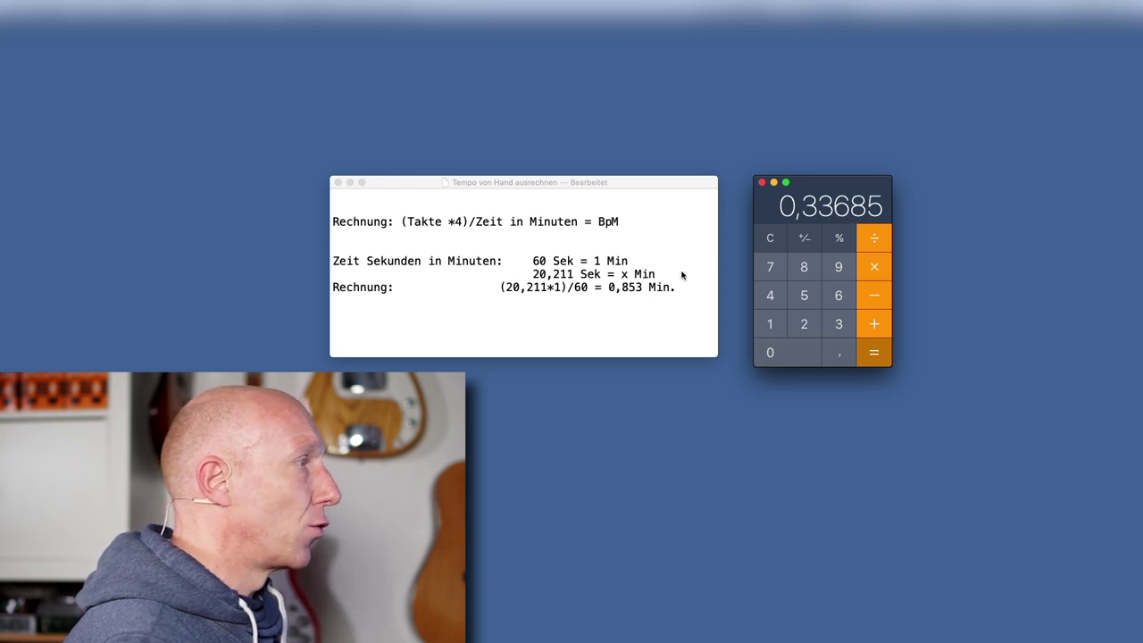
Replace the result of the minutes calculation in the text document with 0,33685
{"action": "left_click", "coordinate": [619, 292]}
{"action": "left_click_drag", "start_coordinate": [623, 287], "coordinate": [640, 286]}
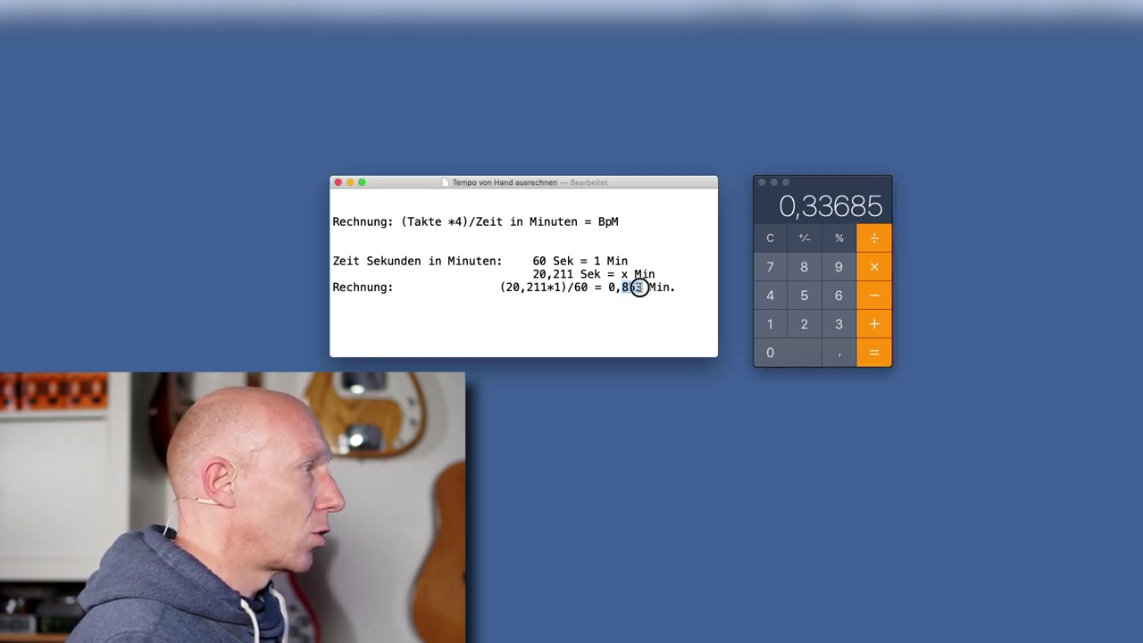
{"action": "type", "text": "33685"}
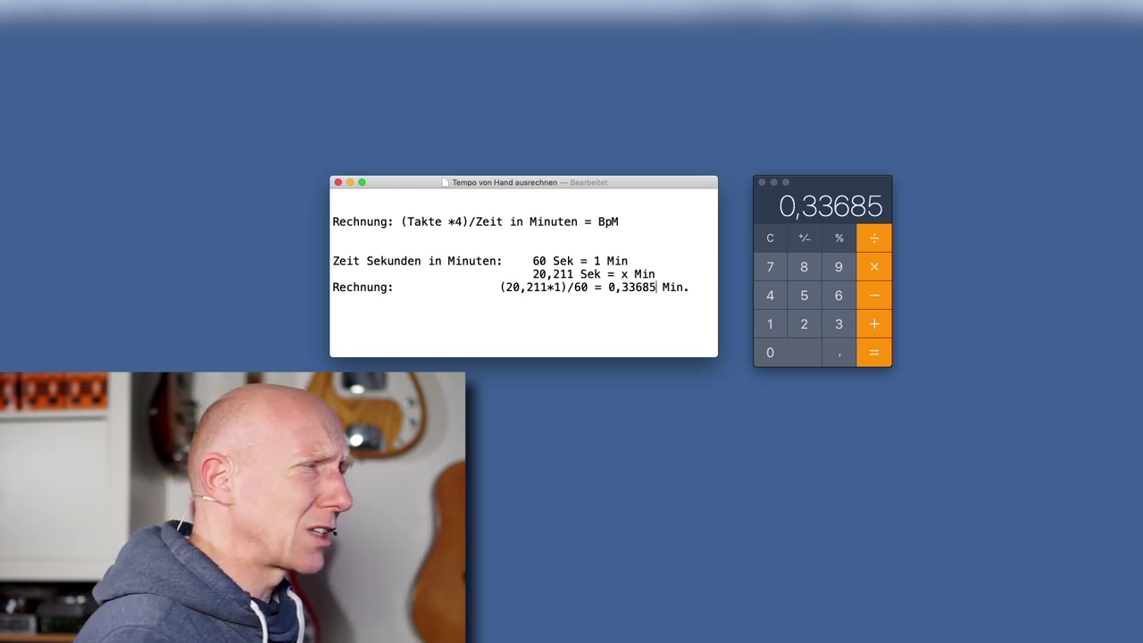
Calculate the tempo as 8 times 4 divided by 0,33685 in the calculator, and switch back to Studio One
{"action": "left_click", "coordinate": [442, 222]}
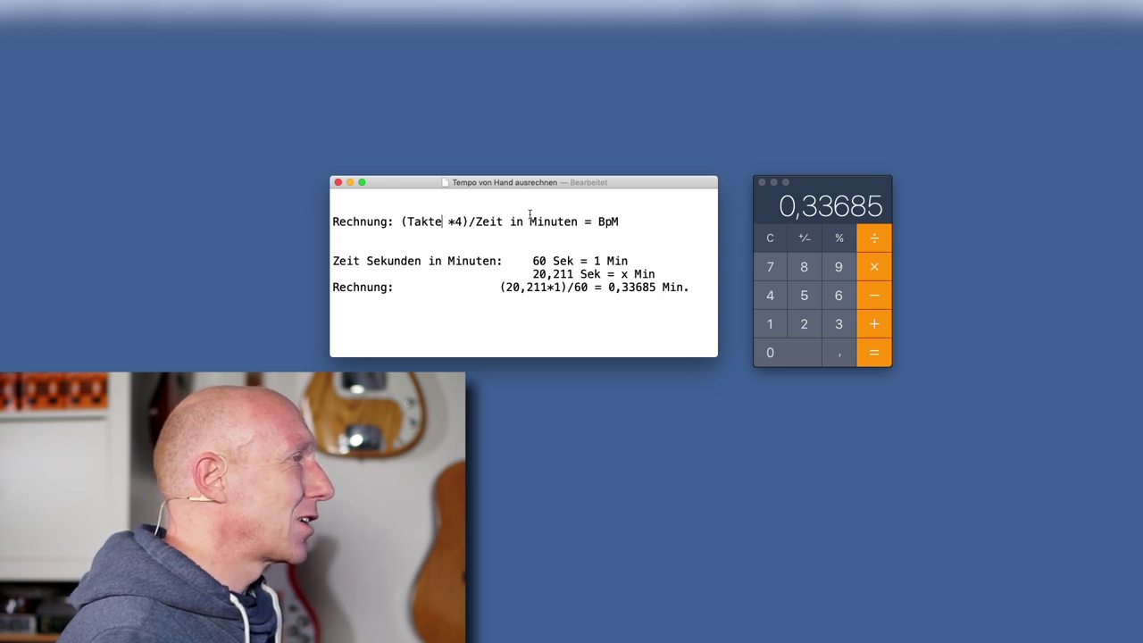
{"action": "left_click", "coordinate": [831, 188]}
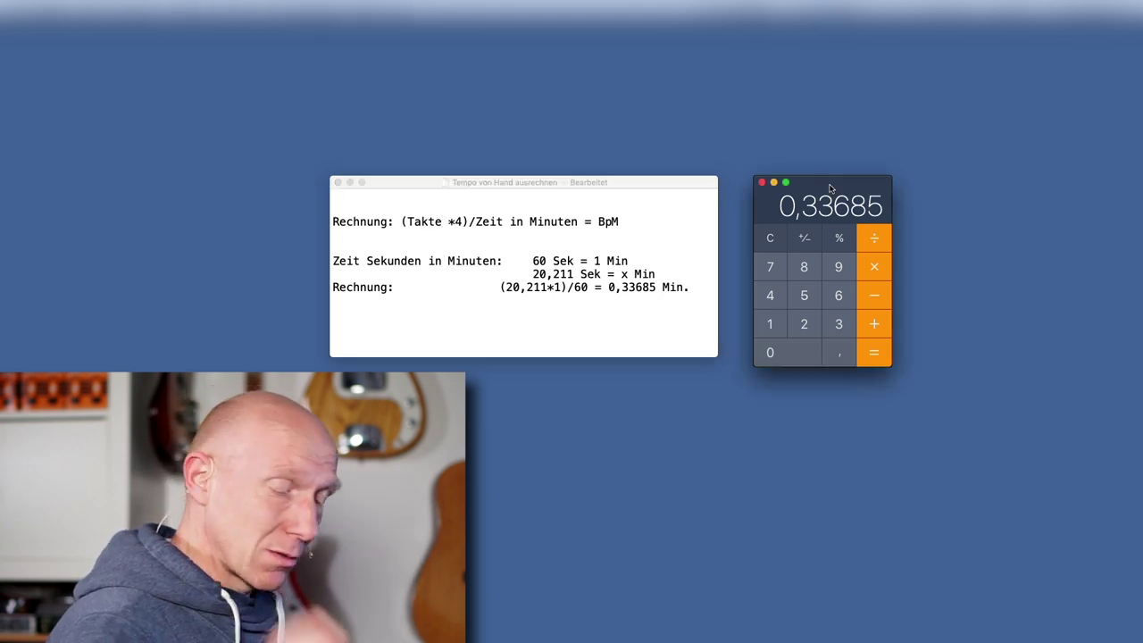
{"action": "key", "text": "8"}
{"action": "key", "text": "asterisk"}
{"action": "key", "text": "4"}
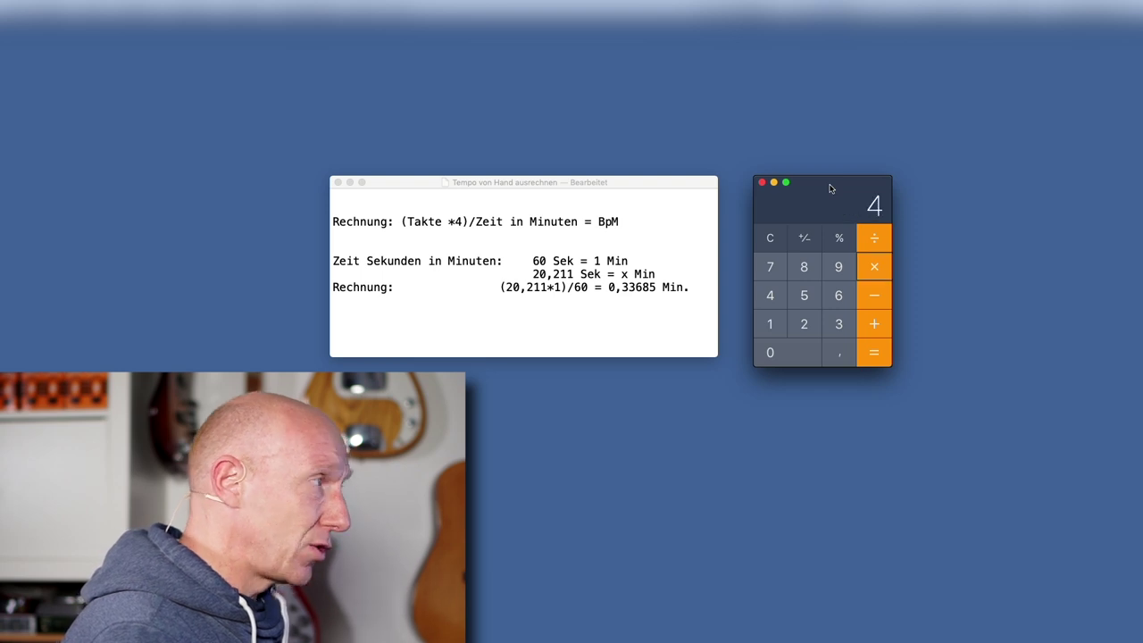
{"action": "key", "text": "Return"}
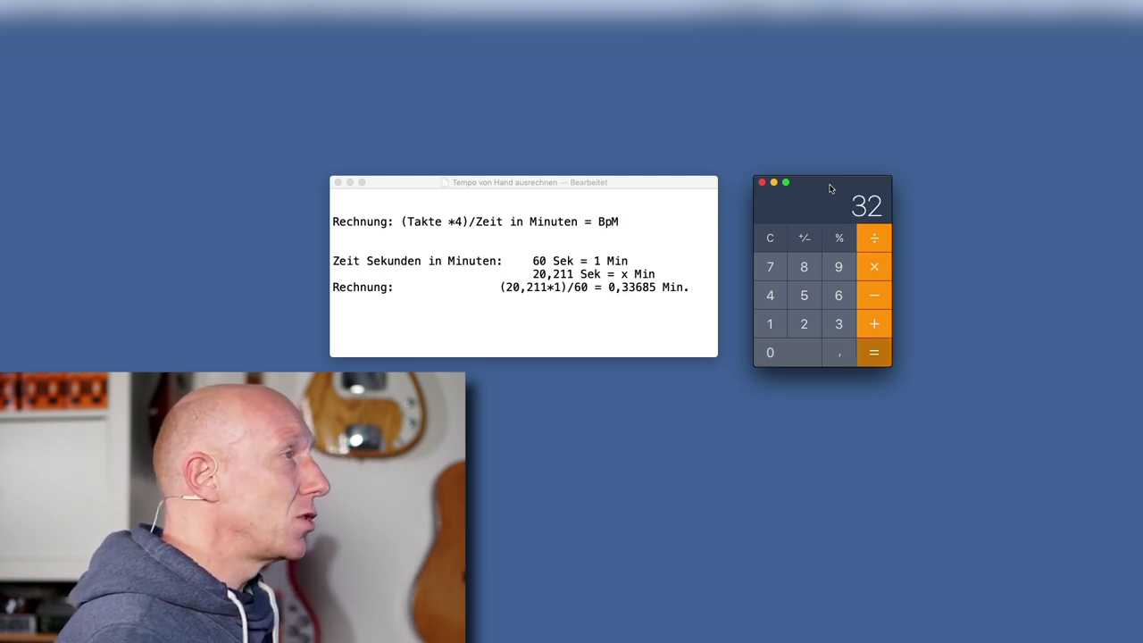
{"action": "key", "text": "slash"}
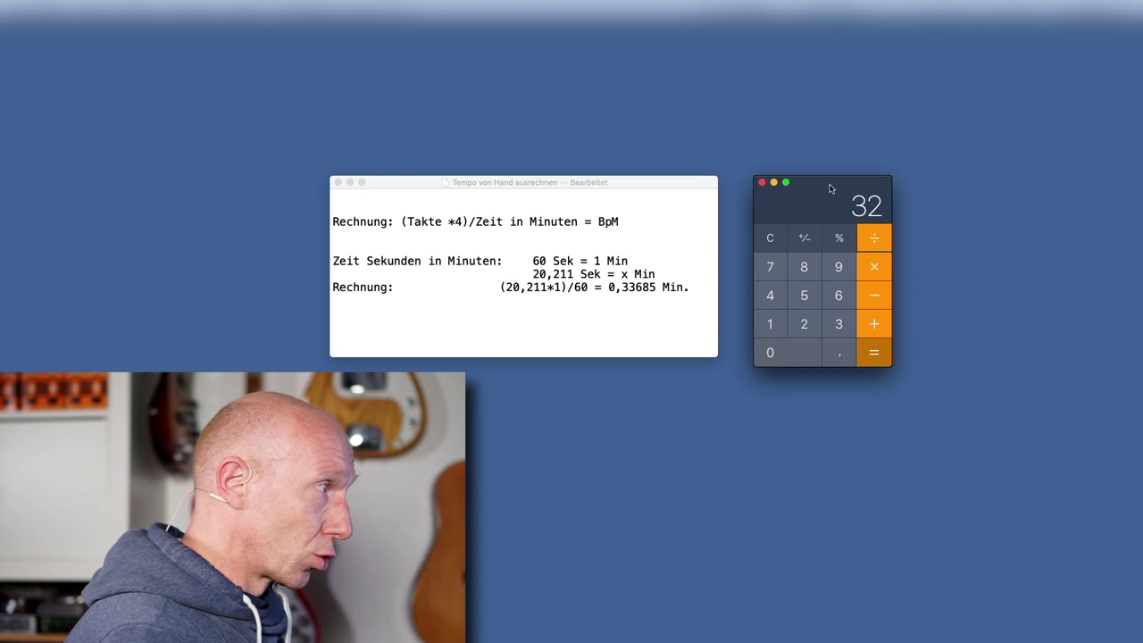
{"action": "type", "text": "0,33"}
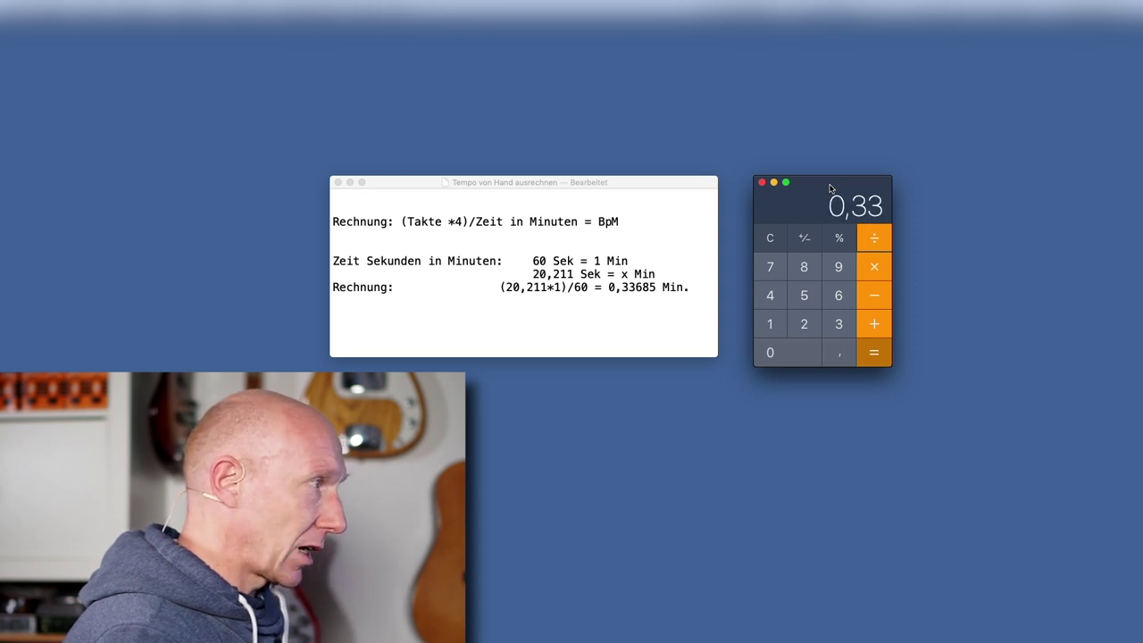
{"action": "type", "text": "685"}
{"action": "key", "text": "Return"}
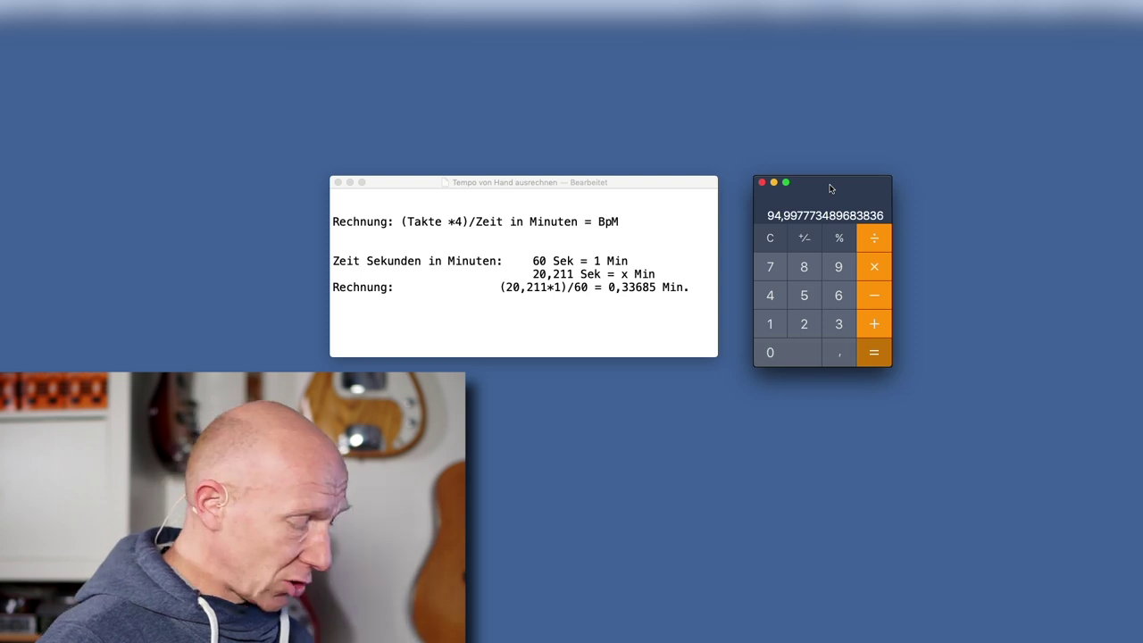
{"action": "key", "text": "ctrl+Right"}
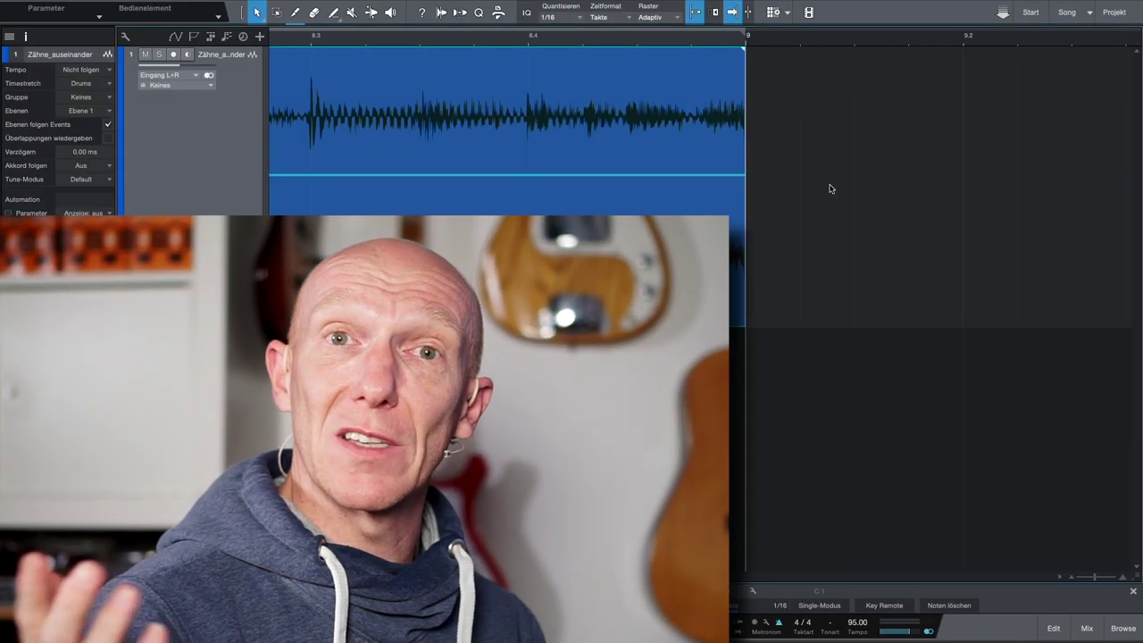